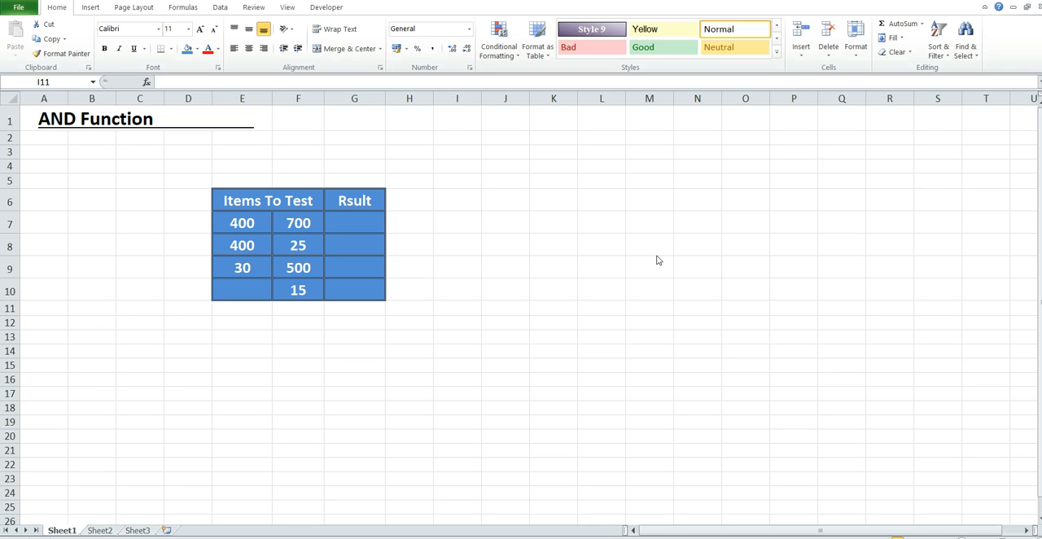
Enter the formula =AND(E7>=100,F7>=10) in cell G7 of the result column
click(360, 225)
click(359, 223)
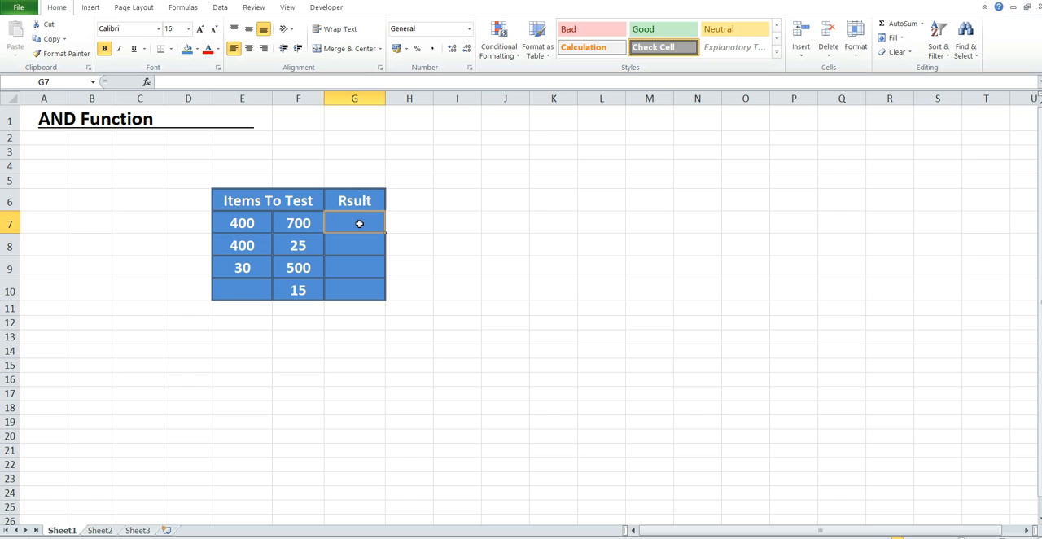
text(=)
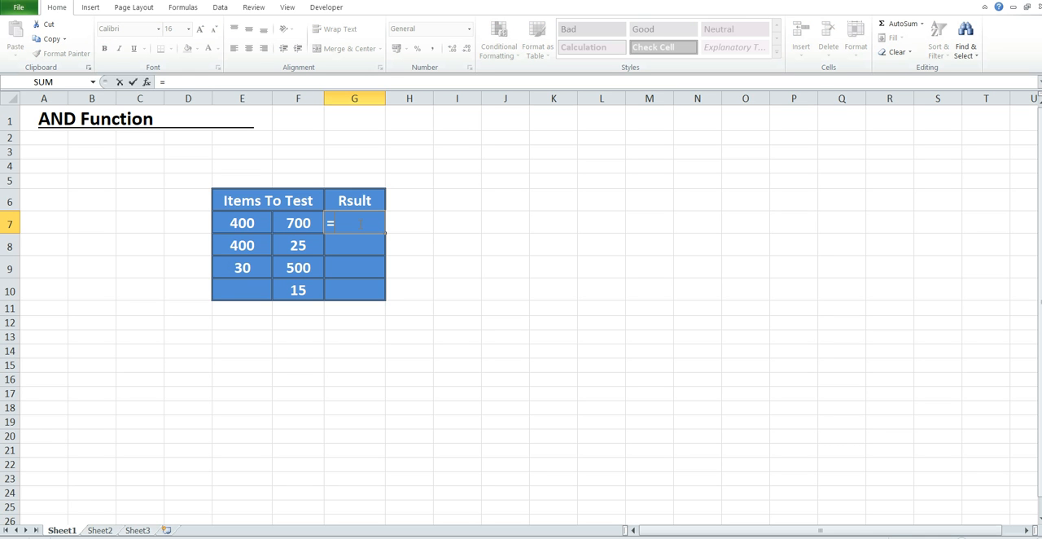
text(and)
key(Tab)
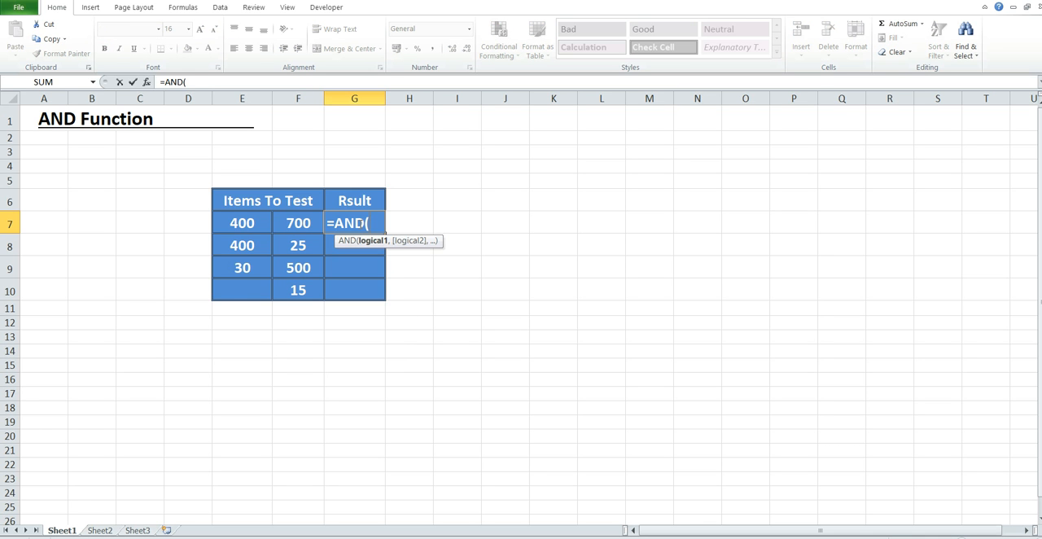
click(238, 223)
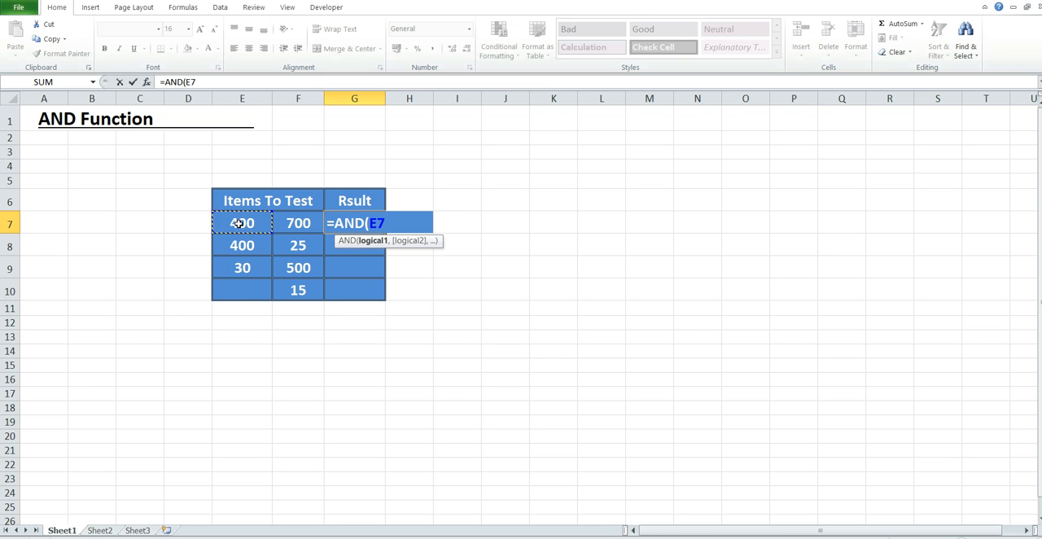
text(>=100,)
click(300, 224)
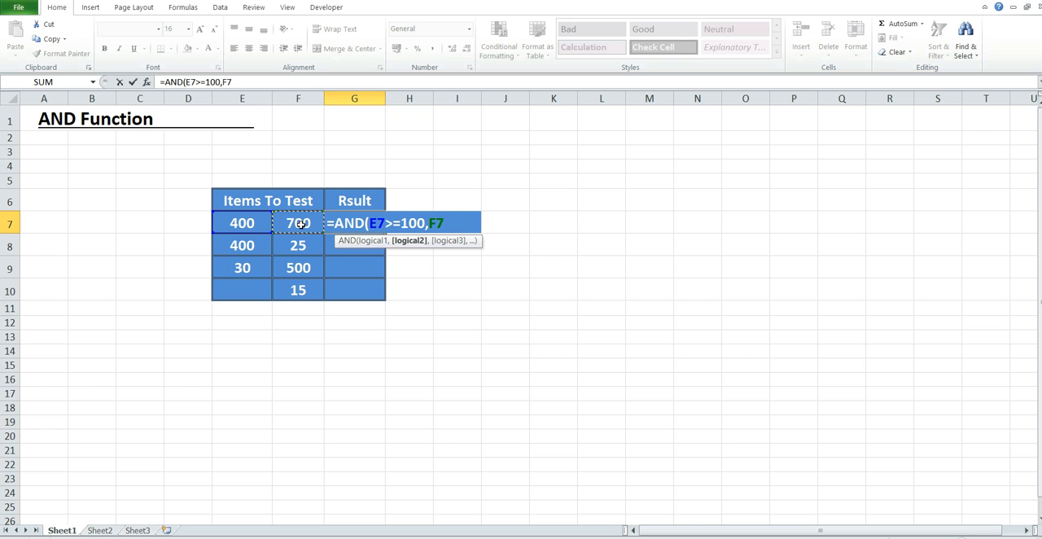
text(>=10))
key(Return)
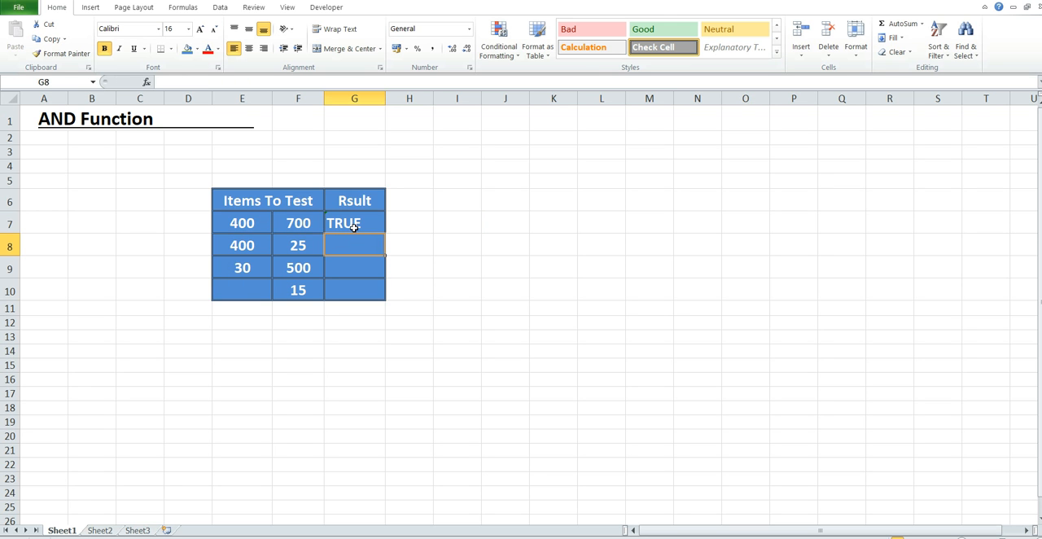
Change the second condition of the AND formula in G7 to F7>=100
click(354, 225)
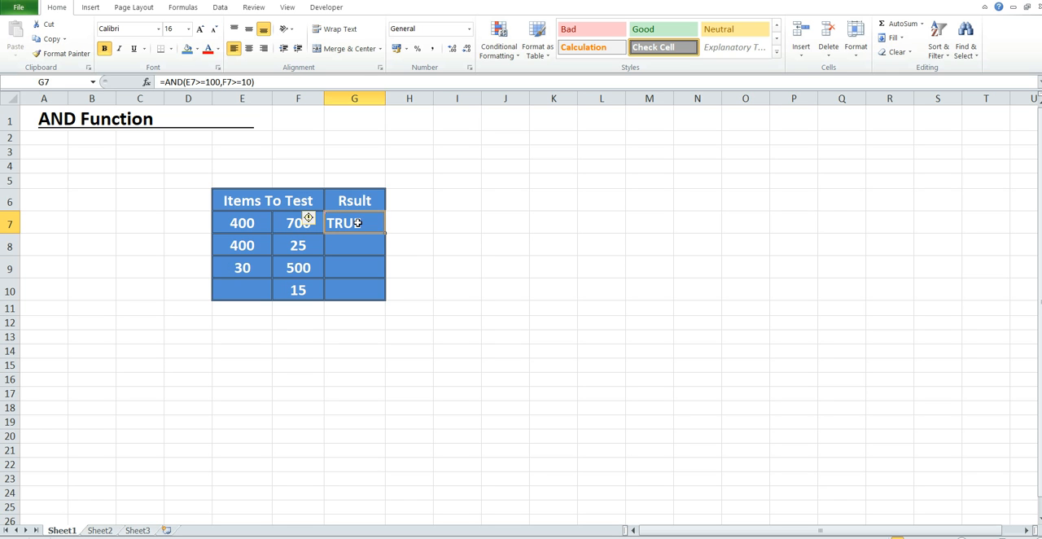
double_click(357, 222)
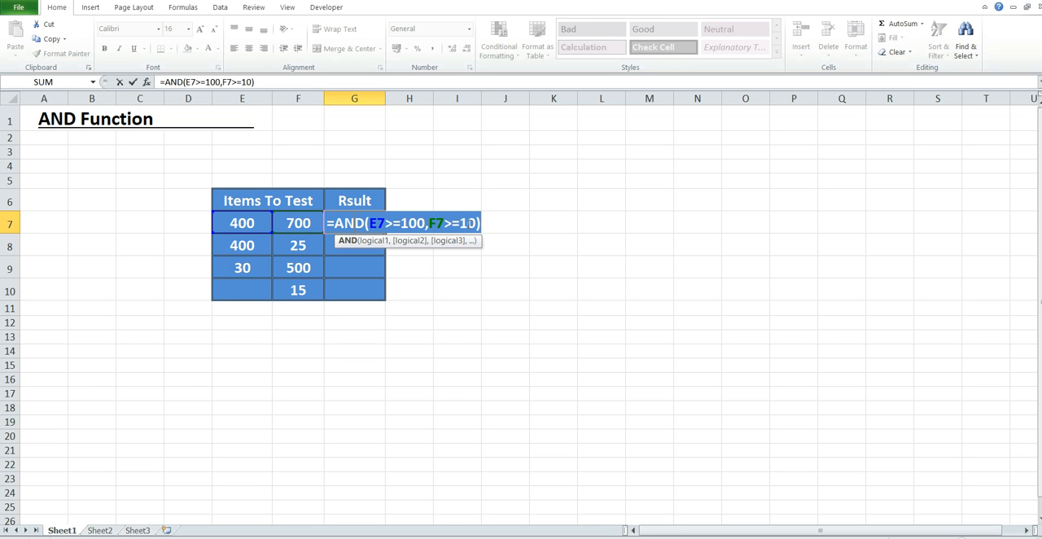
key(Left)
text(0)
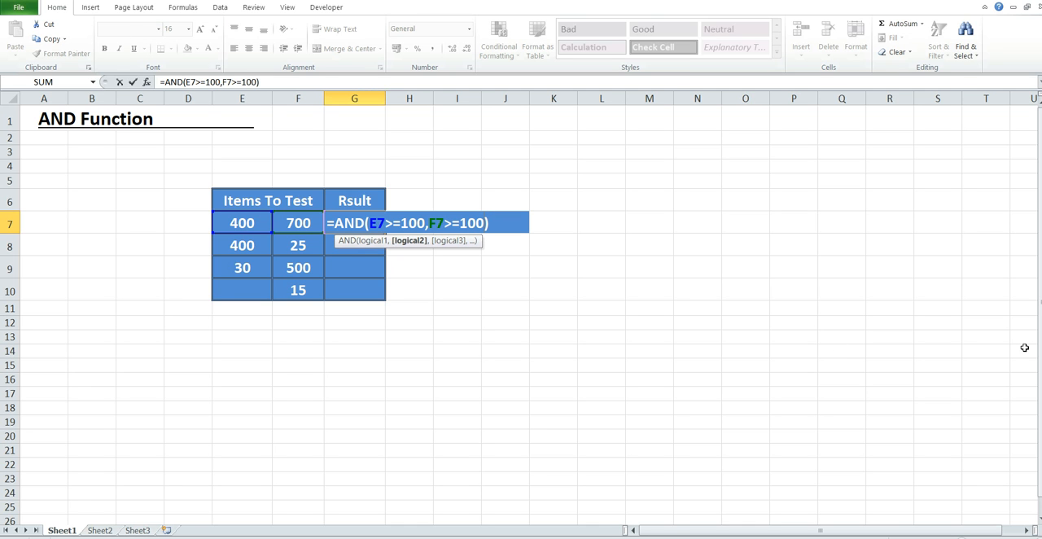
key(Return)
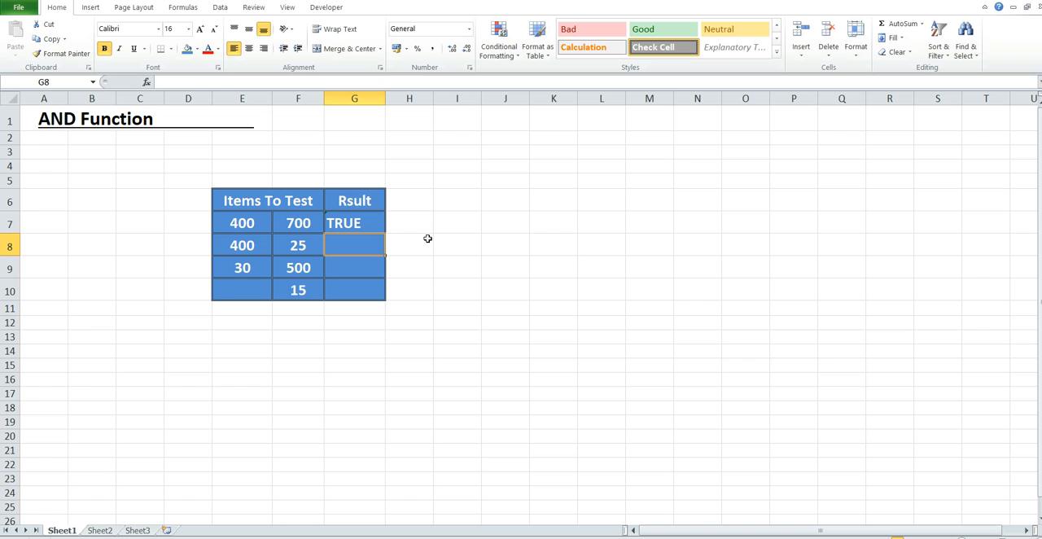
Fill the AND formula from G7 down through G9 and review the copied formulas in G8 and G9
click(357, 223)
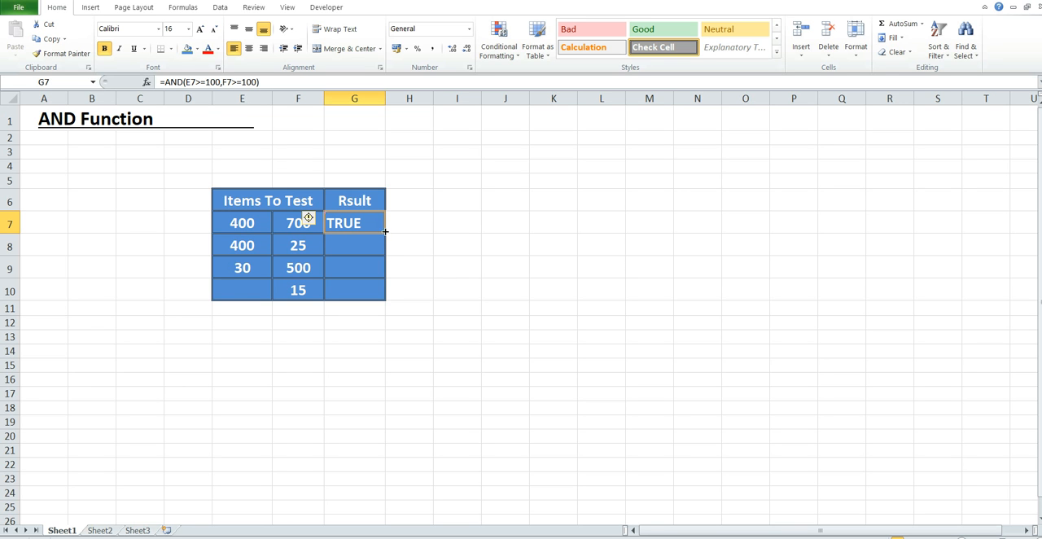
drag(385, 232, 384, 270)
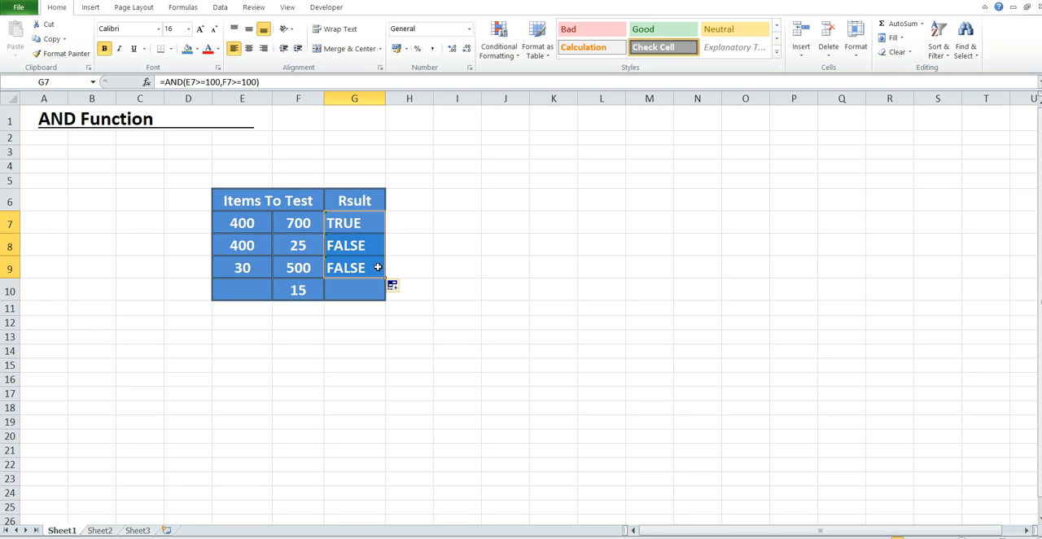
click(354, 245)
double_click(354, 245)
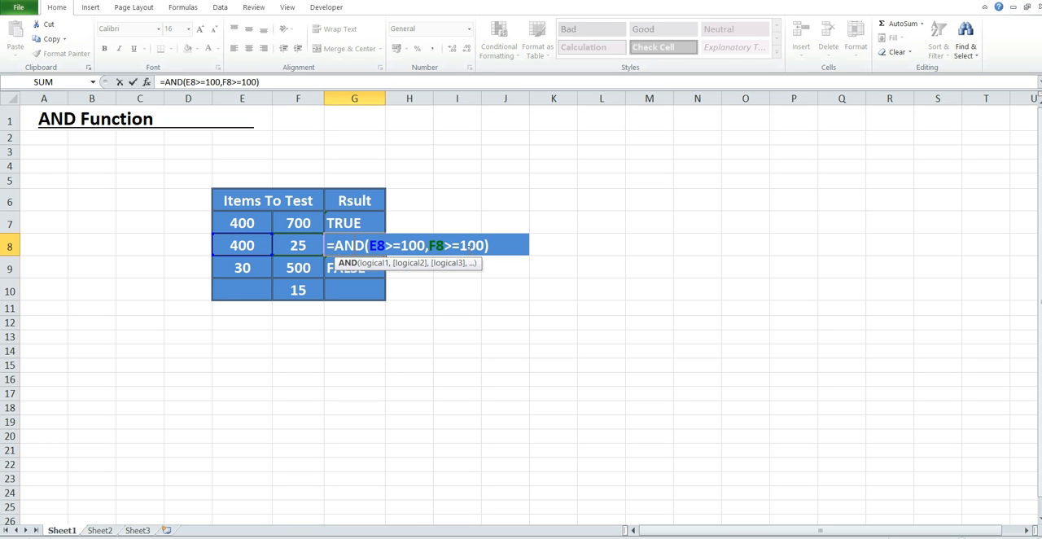
click(550, 241)
click(332, 246)
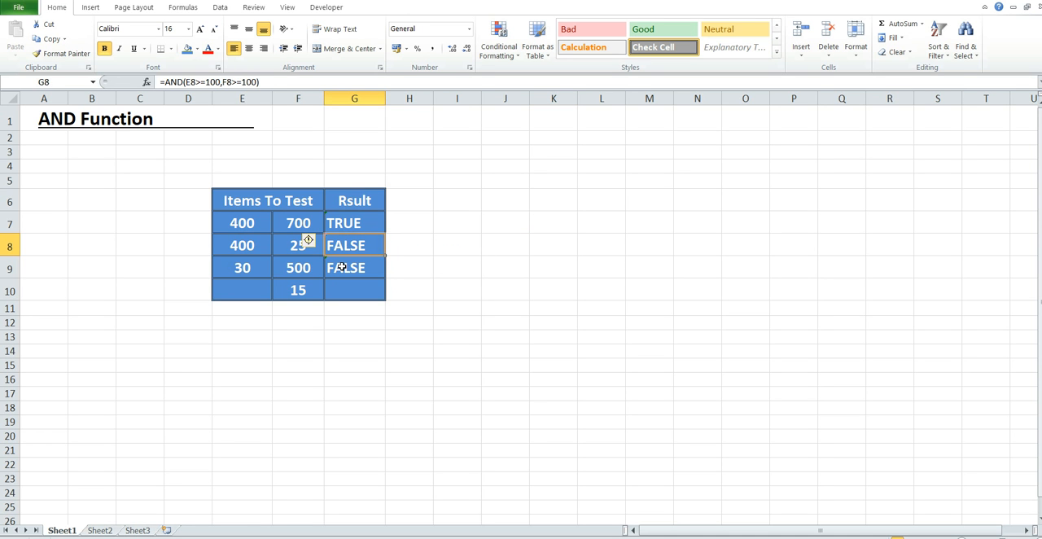
click(341, 267)
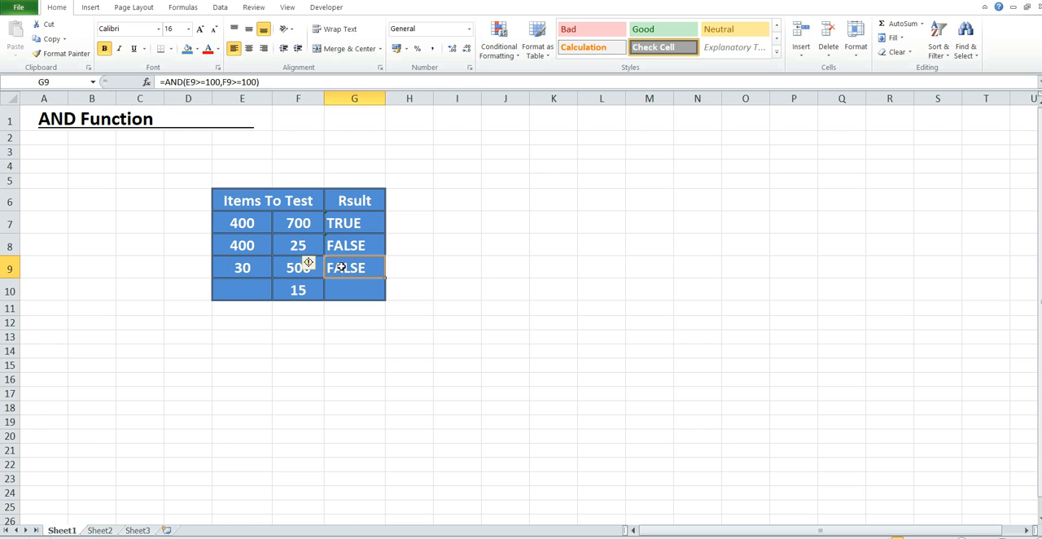
Enter the formula =AND(F10>=1,F10<=20) in G10 to test whether F10 lies between 1 and 20
click(295, 293)
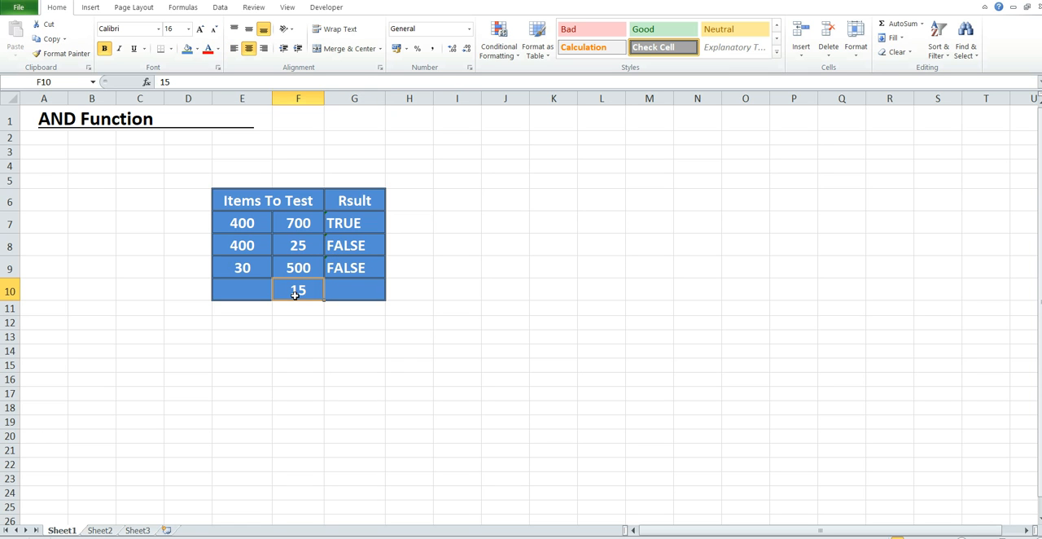
click(345, 289)
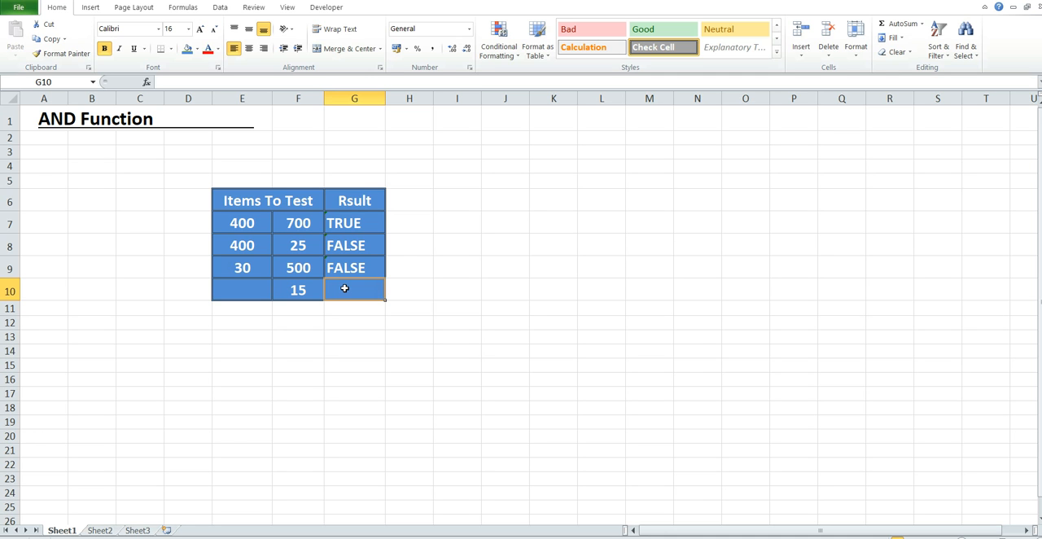
text(=and)
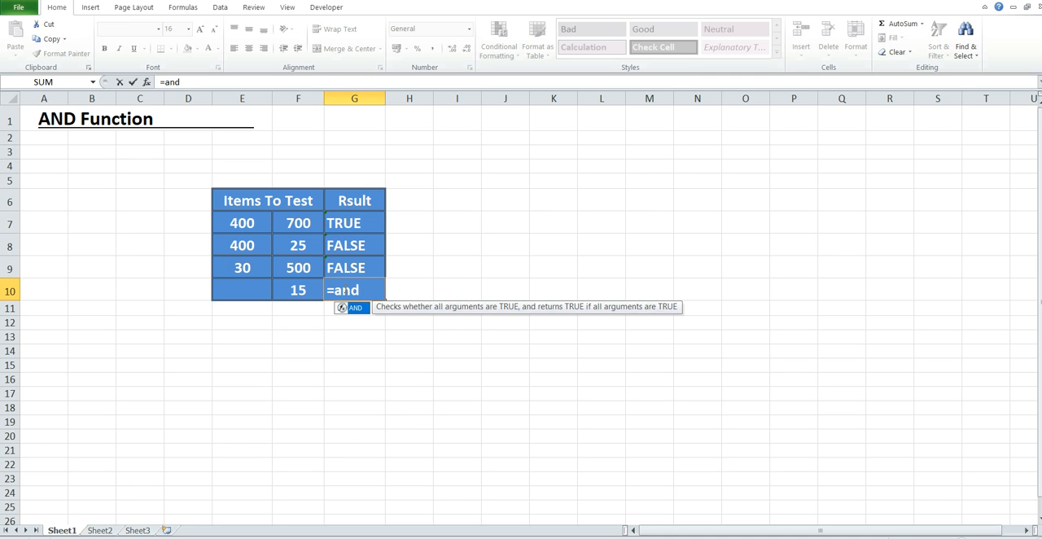
key(Tab)
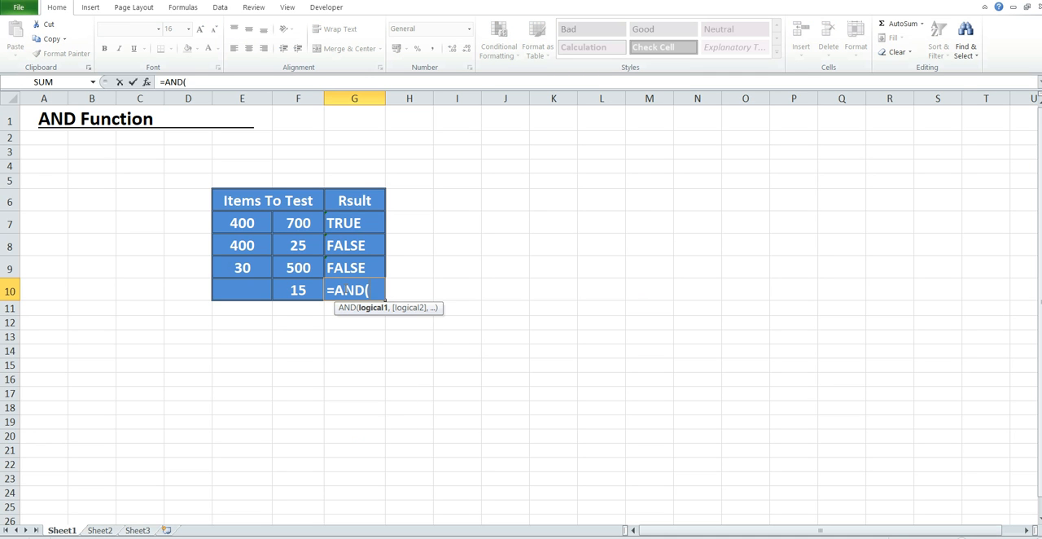
click(309, 294)
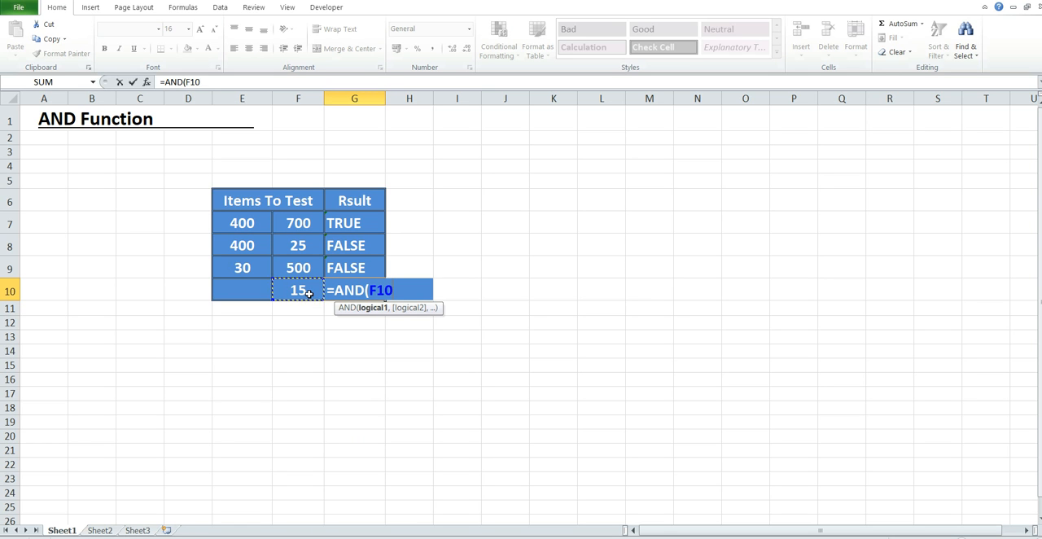
text(>=1,)
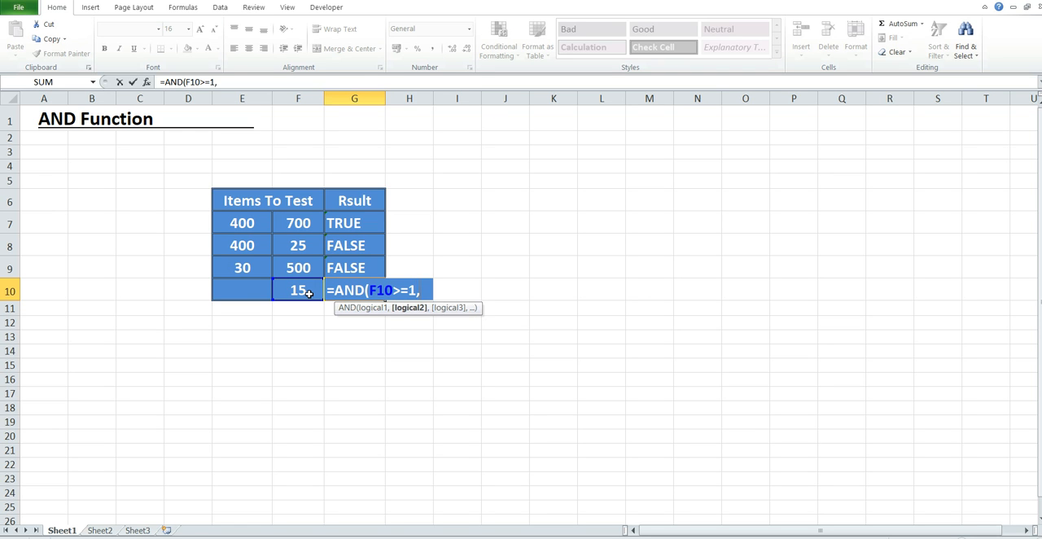
click(303, 290)
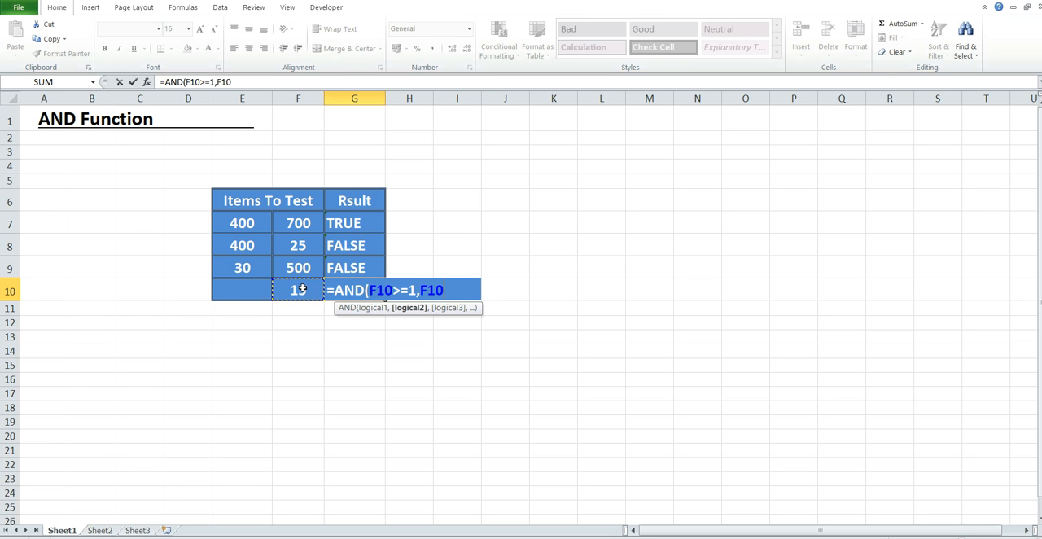
text(<)
text(=20))
key(Return)
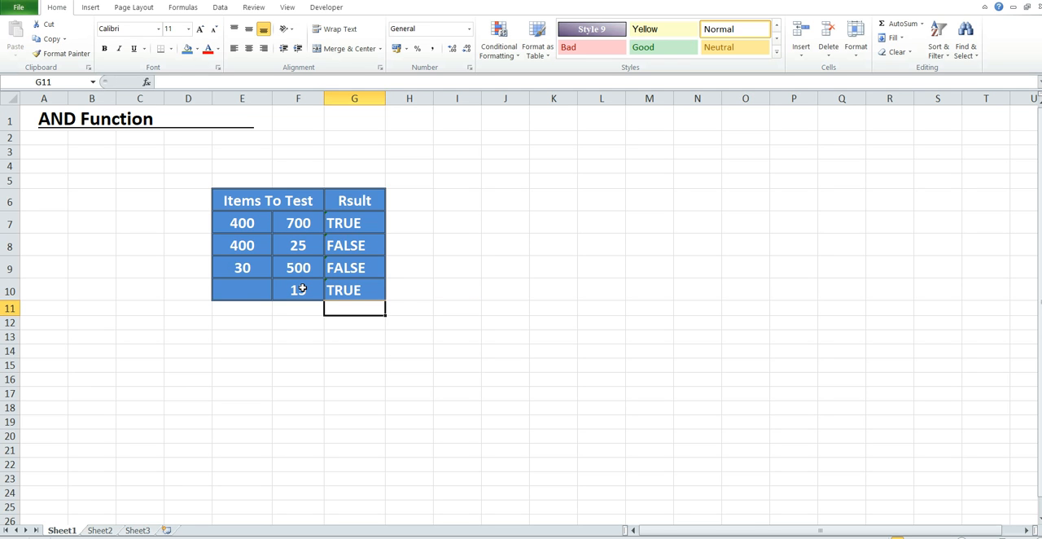
Examine the conditions and cell references of the AND formula in G10
click(348, 291)
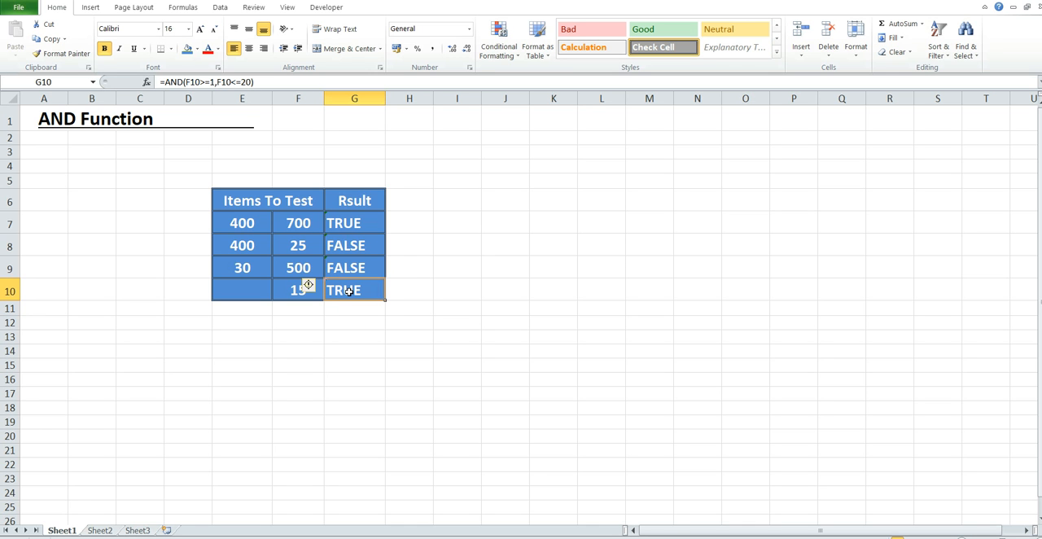
double_click(349, 291)
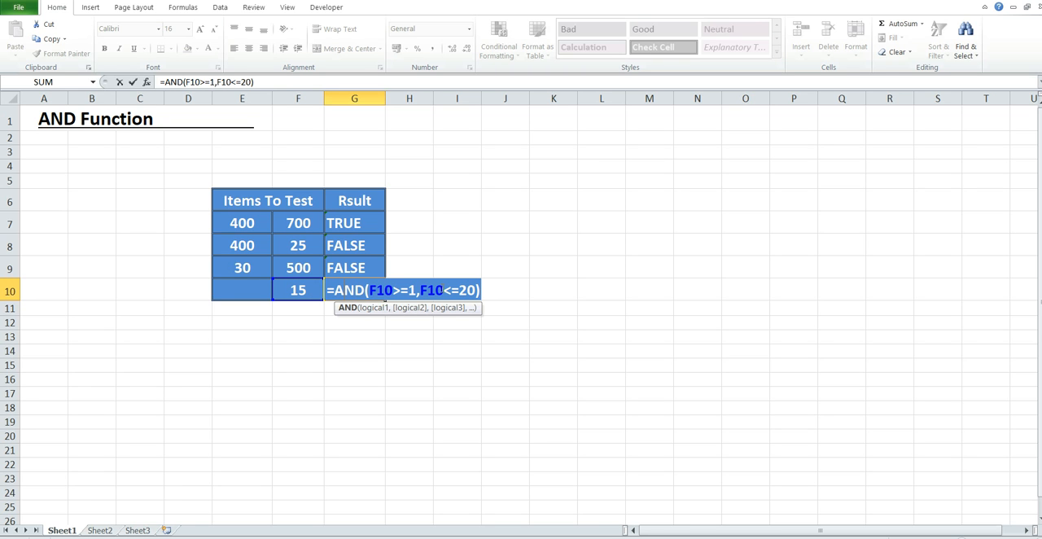
click(484, 291)
click(345, 289)
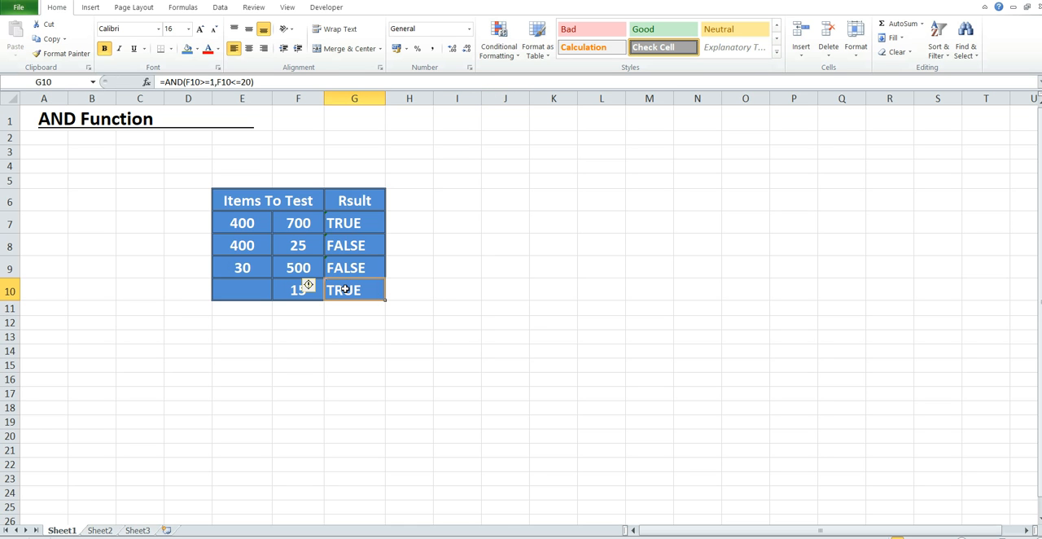
click(345, 335)
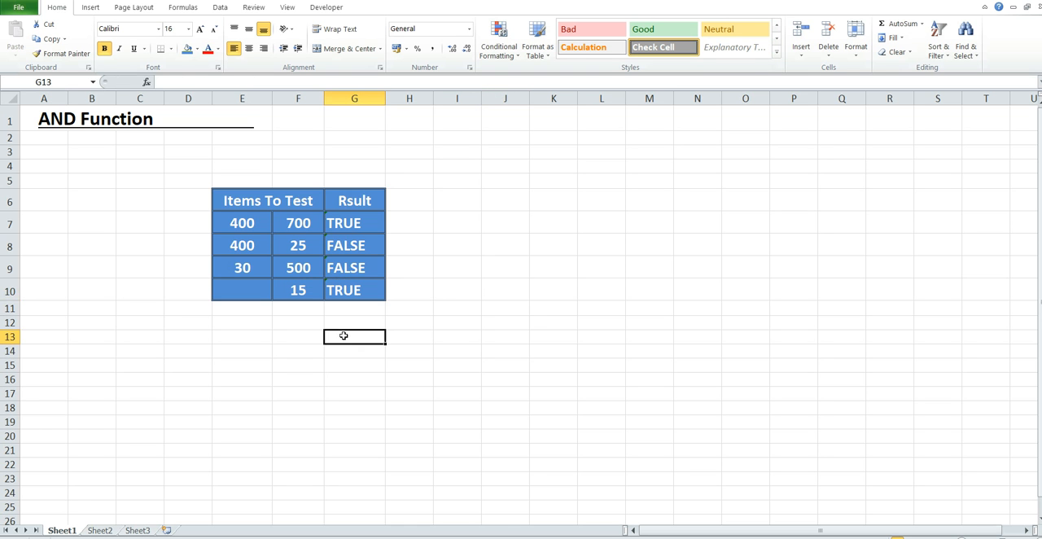
Start an AND formula in the first student's Result cell, I9, on Sheet2
click(98, 531)
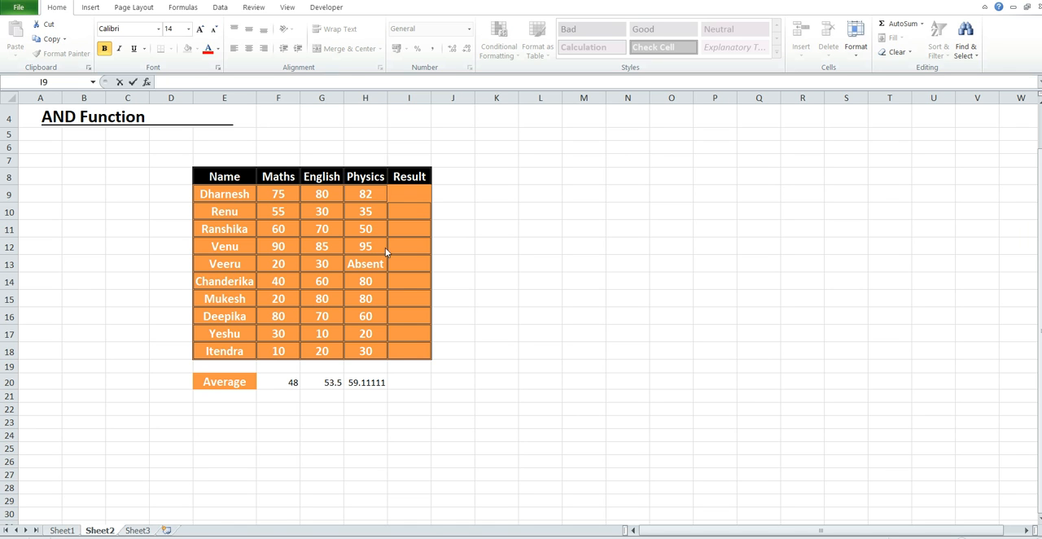
click(405, 193)
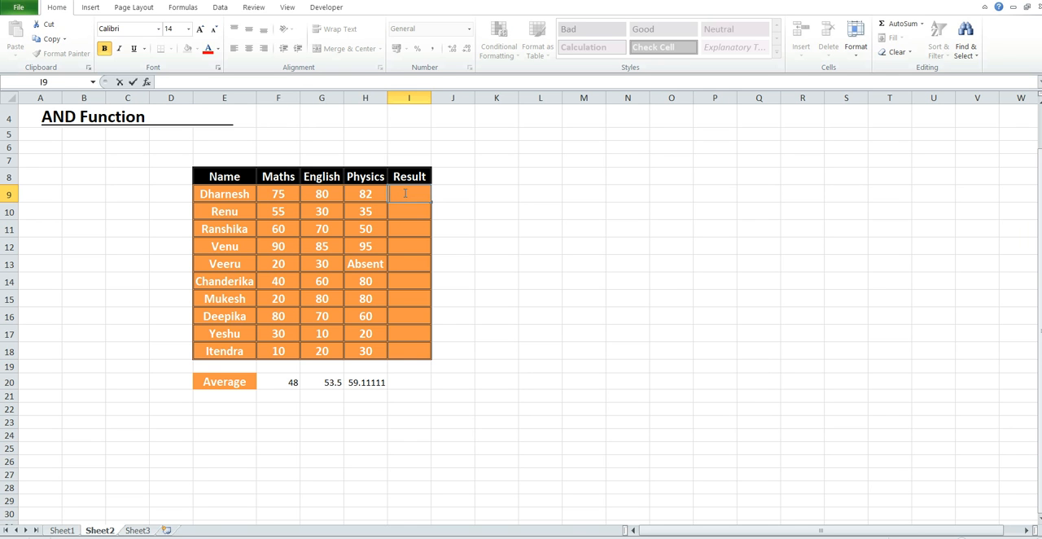
text(=and)
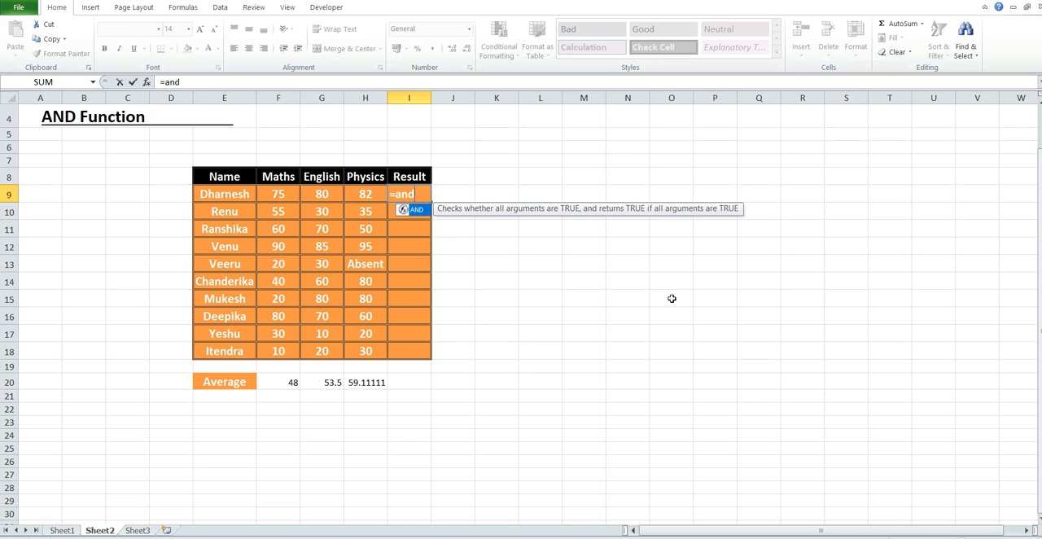
key(Tab)
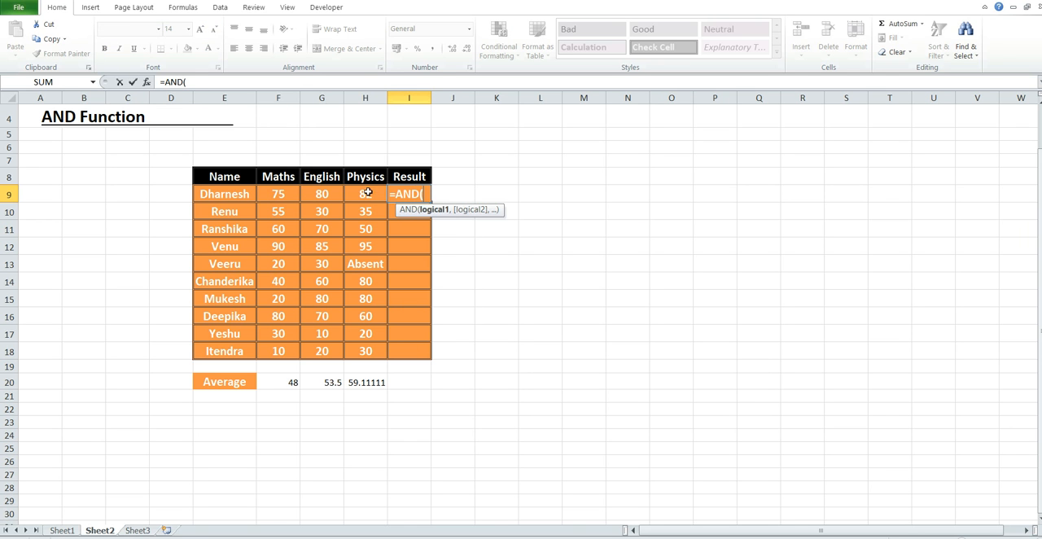
Add F9>=AVERAGE(F9:F18) as the first condition of the AND formula to test the Maths mark
click(279, 194)
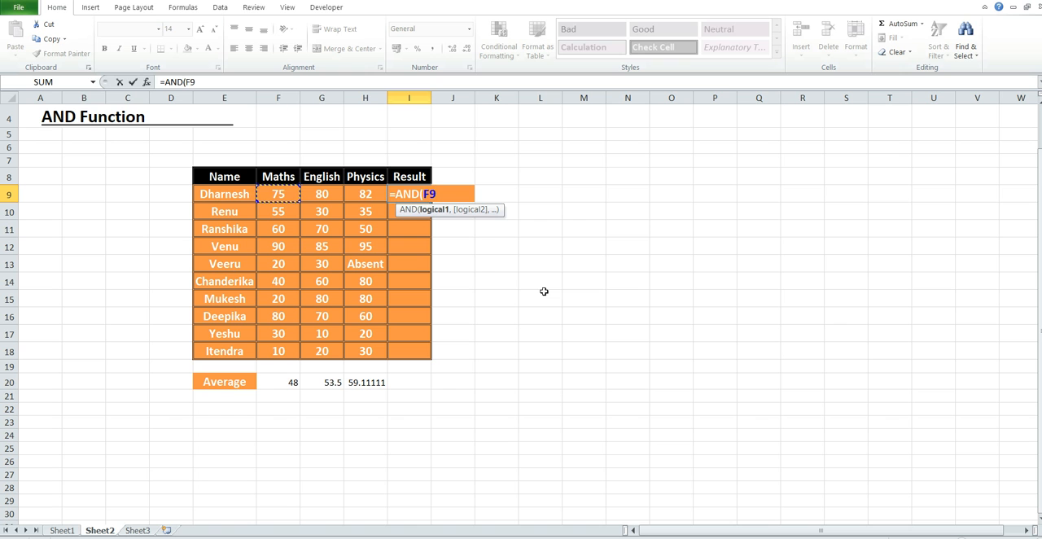
text(>=average)
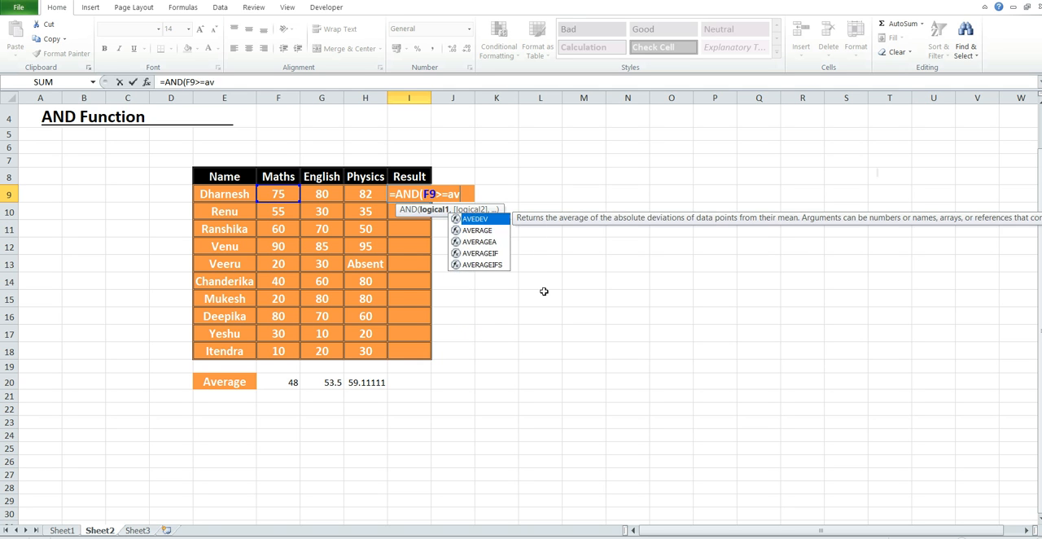
key(Tab)
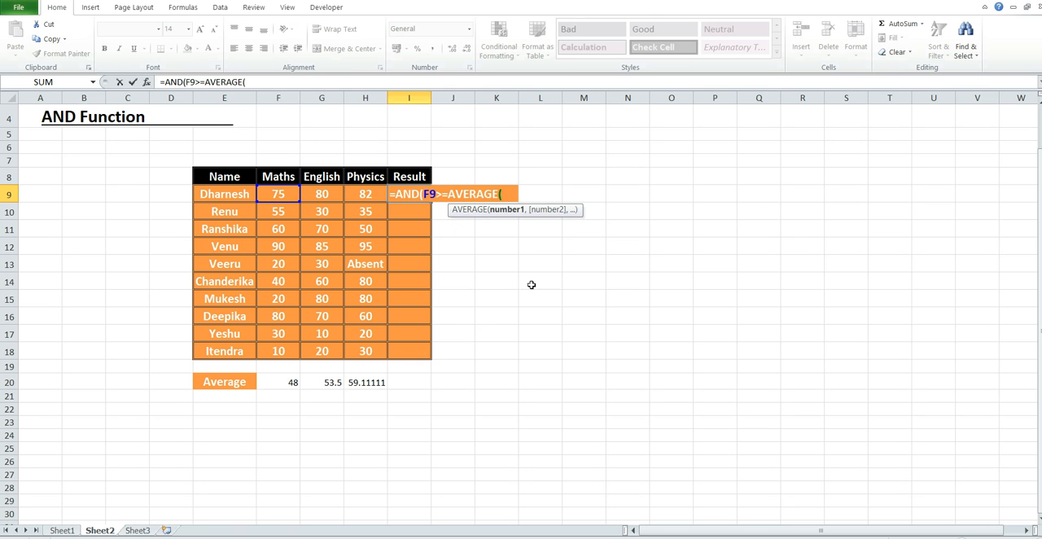
click(279, 193)
drag(287, 324, 283, 351)
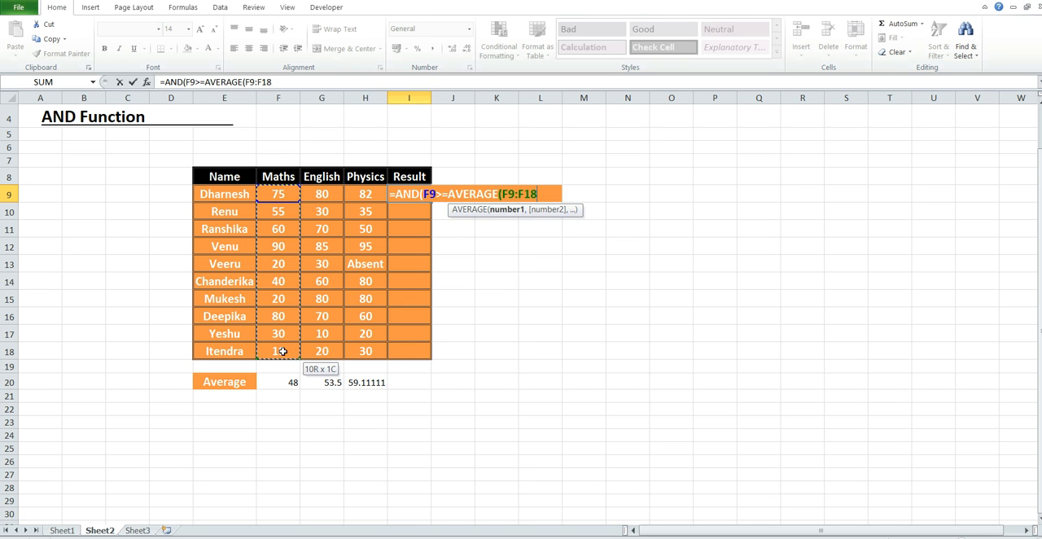
text())
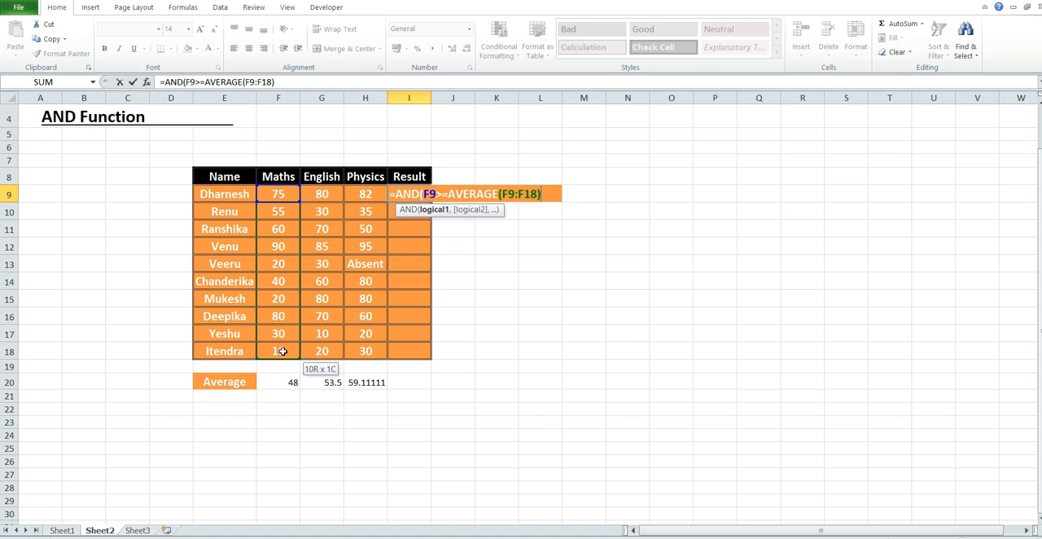
text(,)
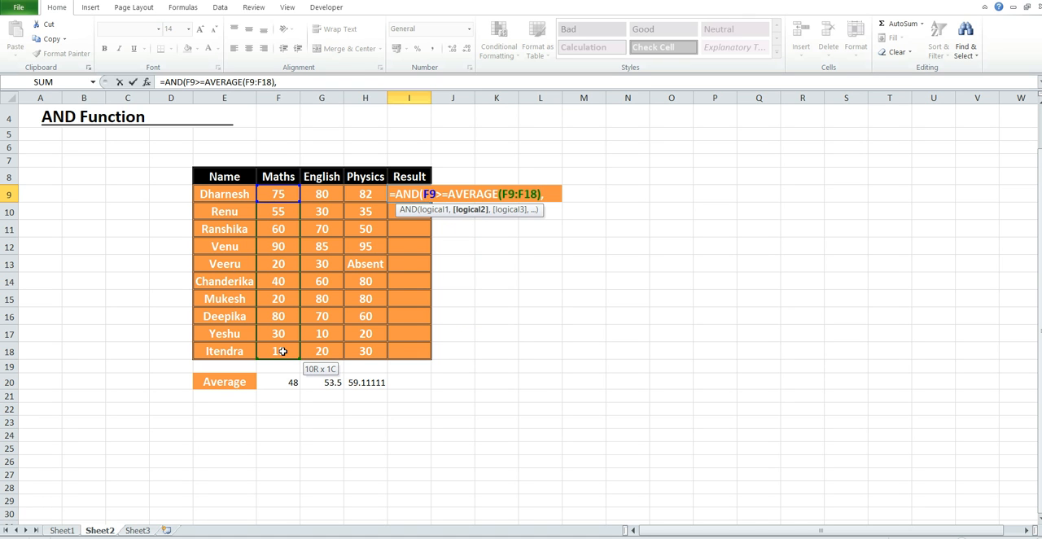
Add G9>=AVERAGE(G9:G18) as the second condition of the AND formula to test the English mark
click(334, 195)
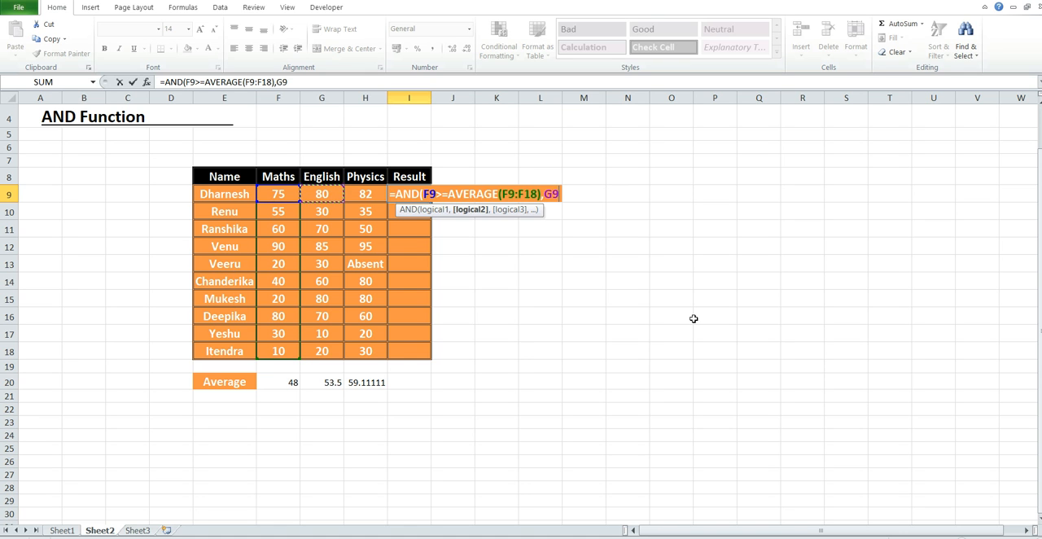
text(>=)
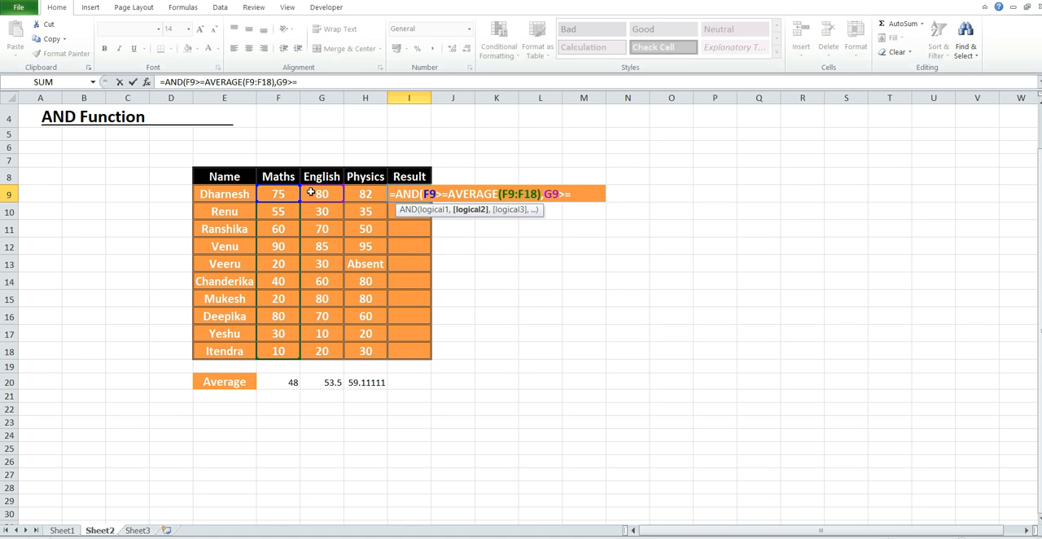
text(avera)
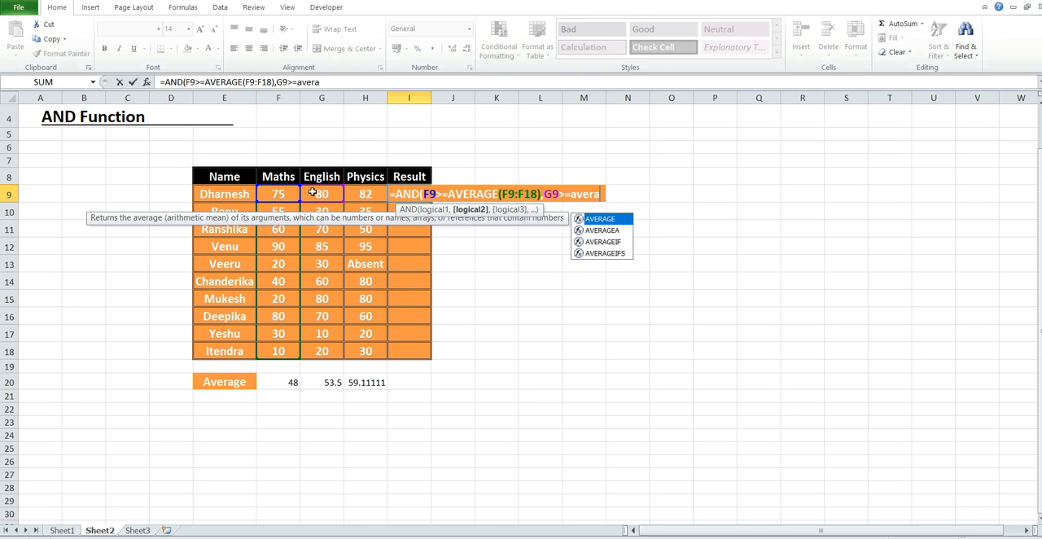
key(Tab)
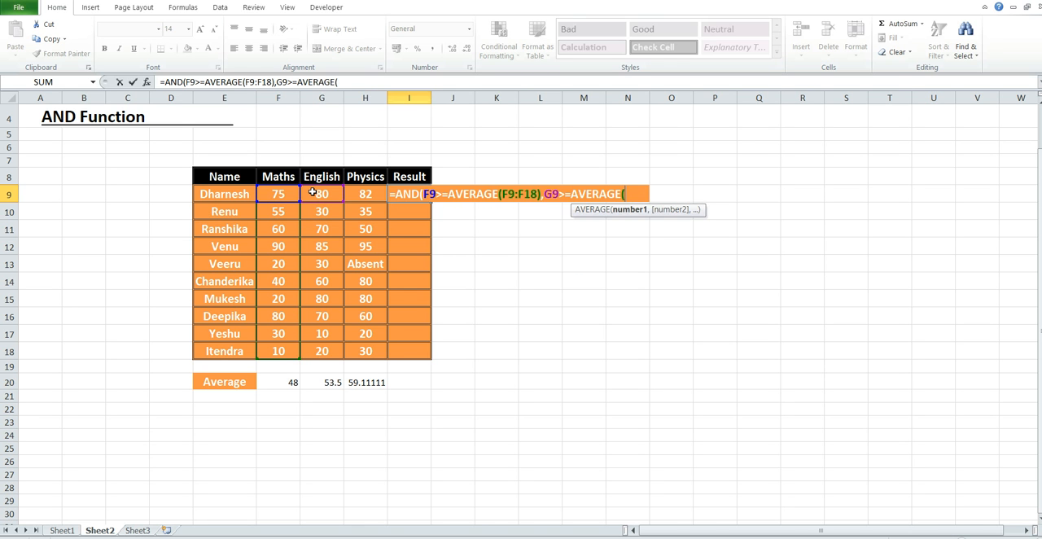
drag(323, 193, 324, 351)
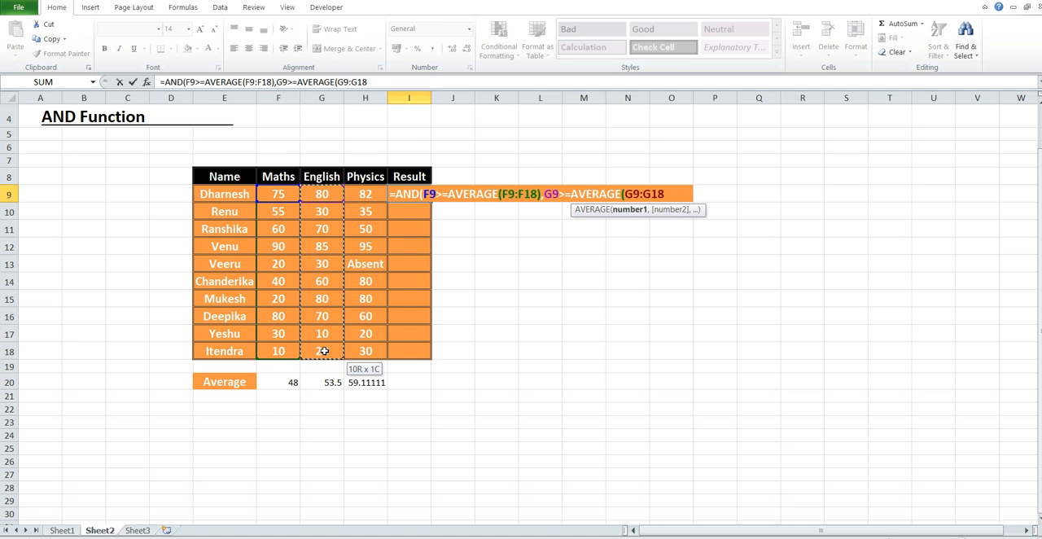
text())
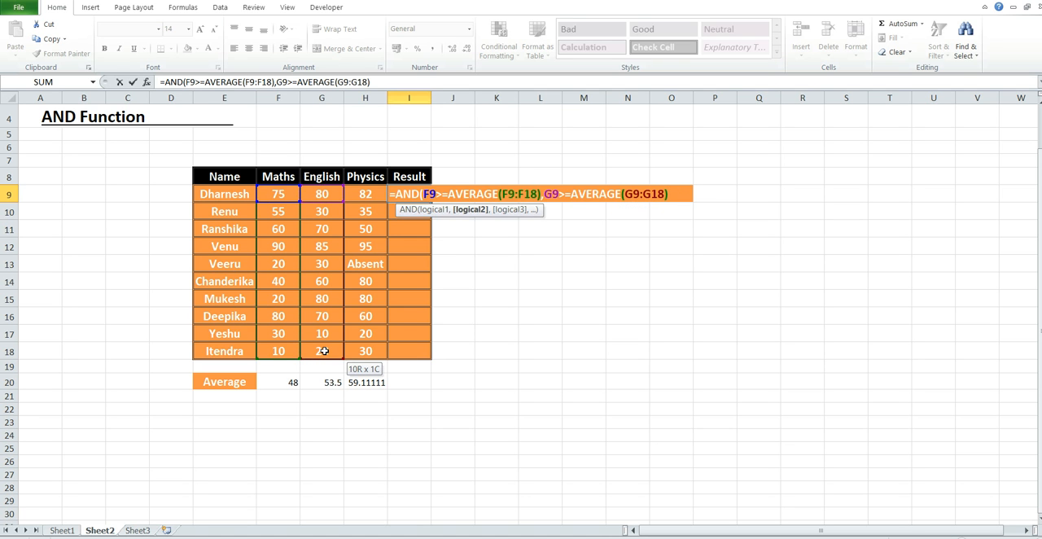
text(,)
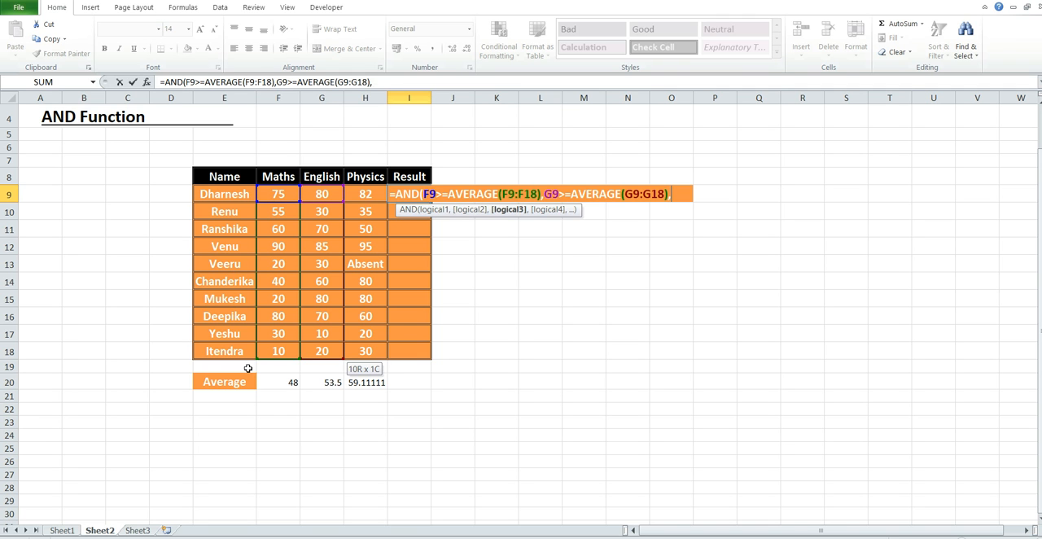
Add H9>=AVERAGE(H9:H18) as the third condition for the Physics mark and enter the completed AND formula in I9
click(364, 194)
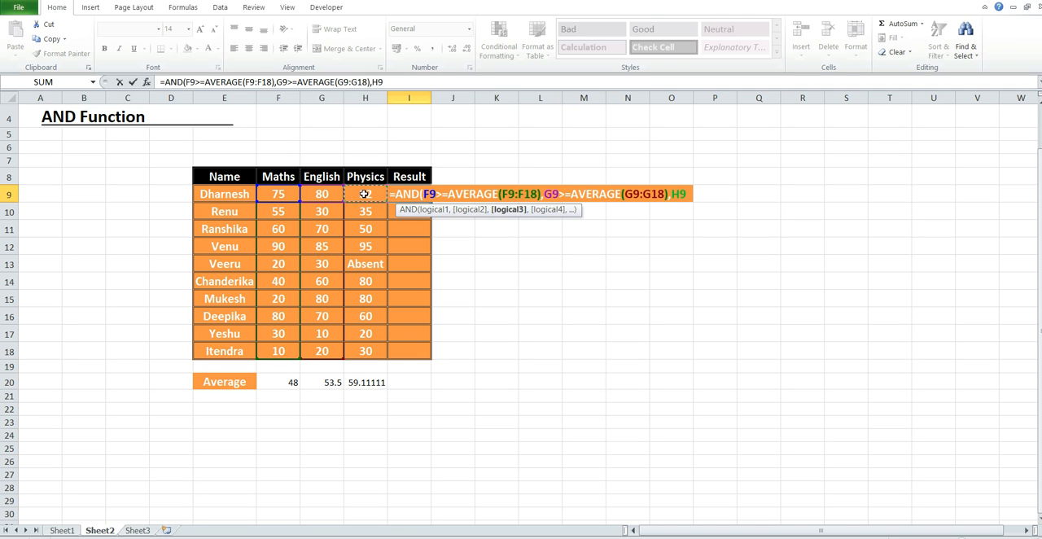
text(>=)
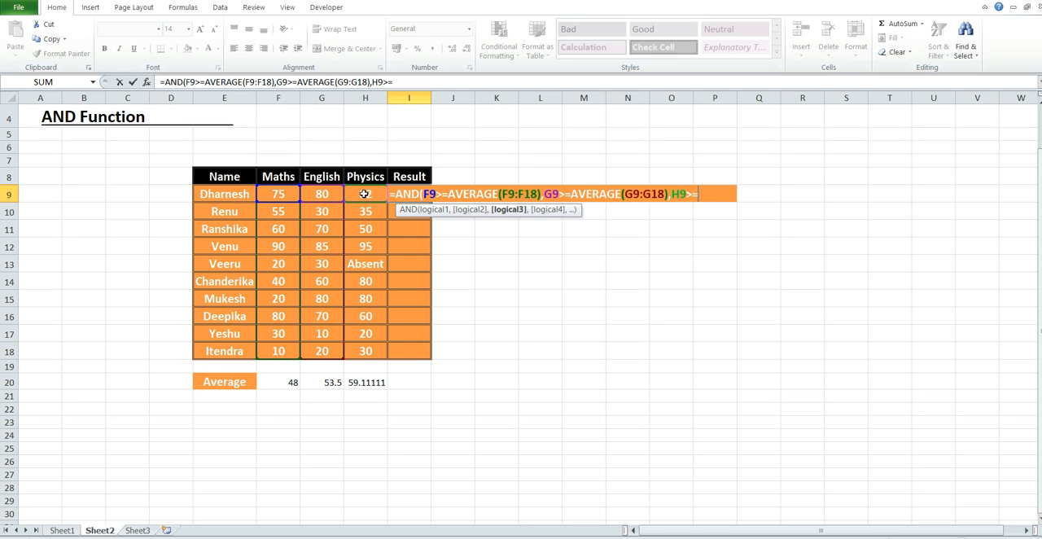
text(avera)
key(Tab)
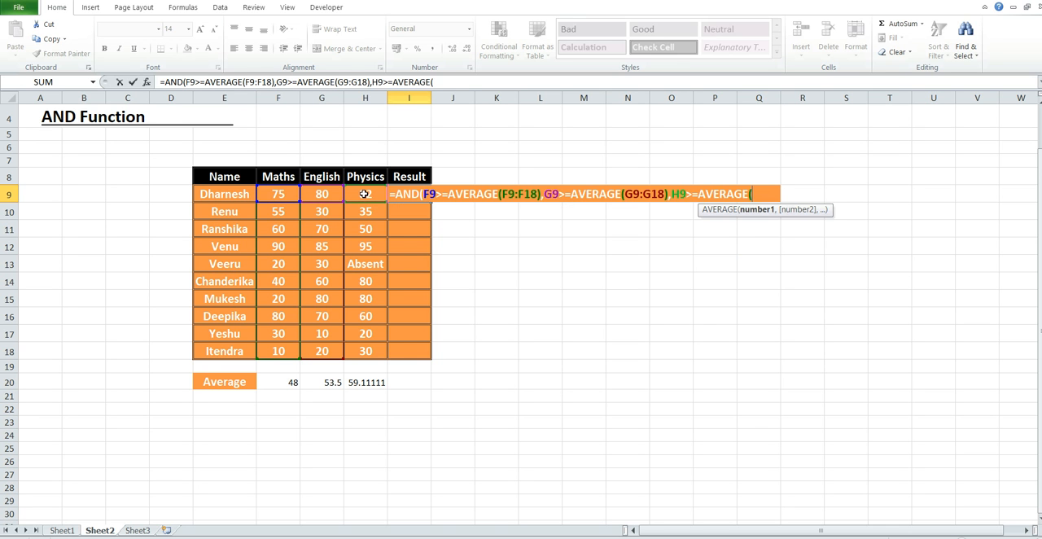
drag(364, 193, 366, 355)
text())
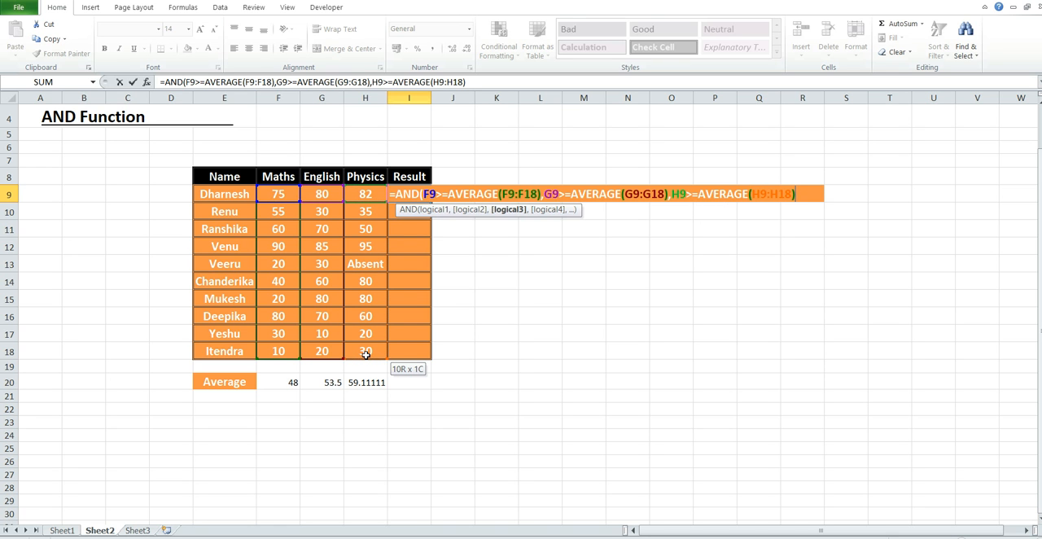
text())
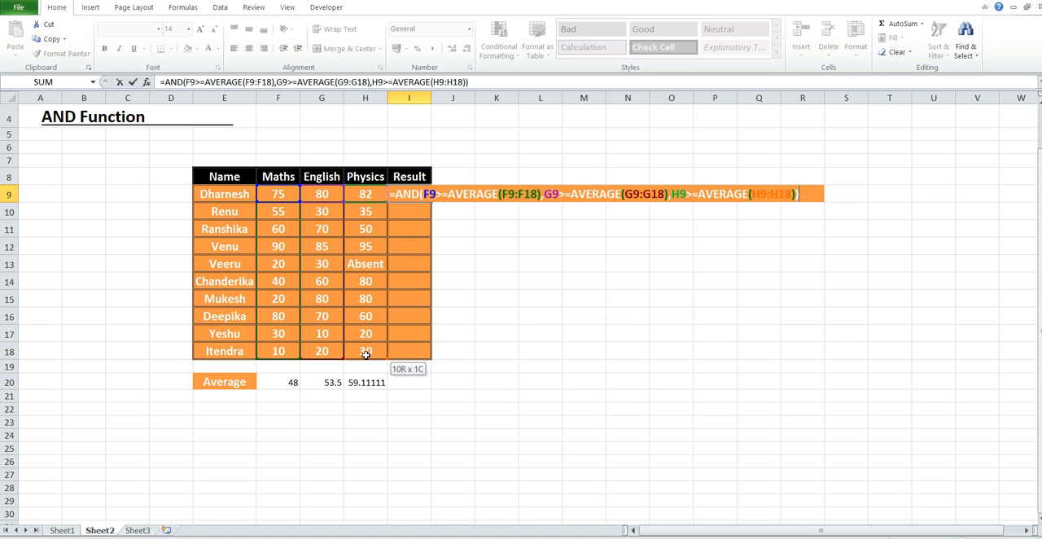
key(Return)
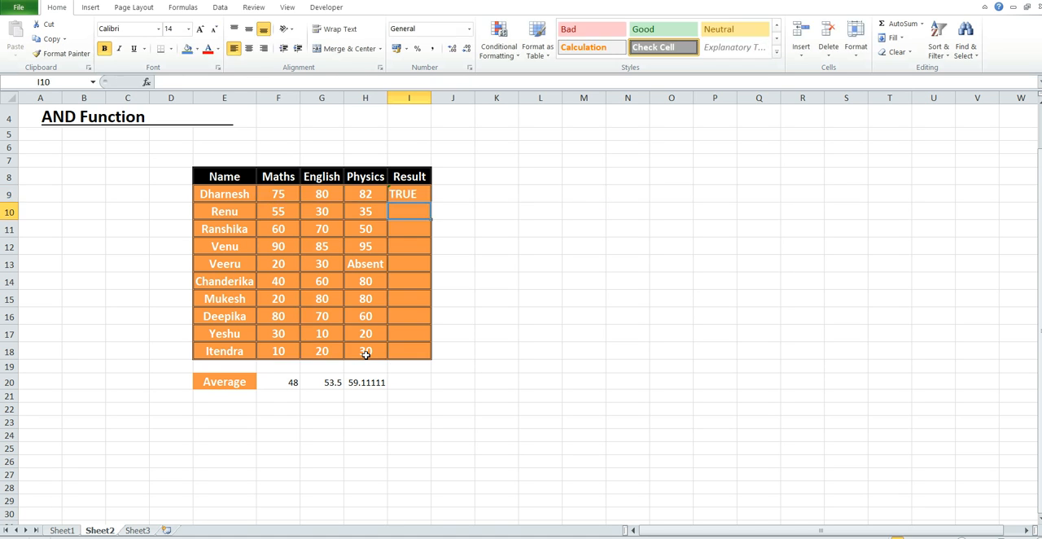
Compare the Maths, English and Physics marks in row 9 with the subject averages in row 20 to check I9
click(403, 194)
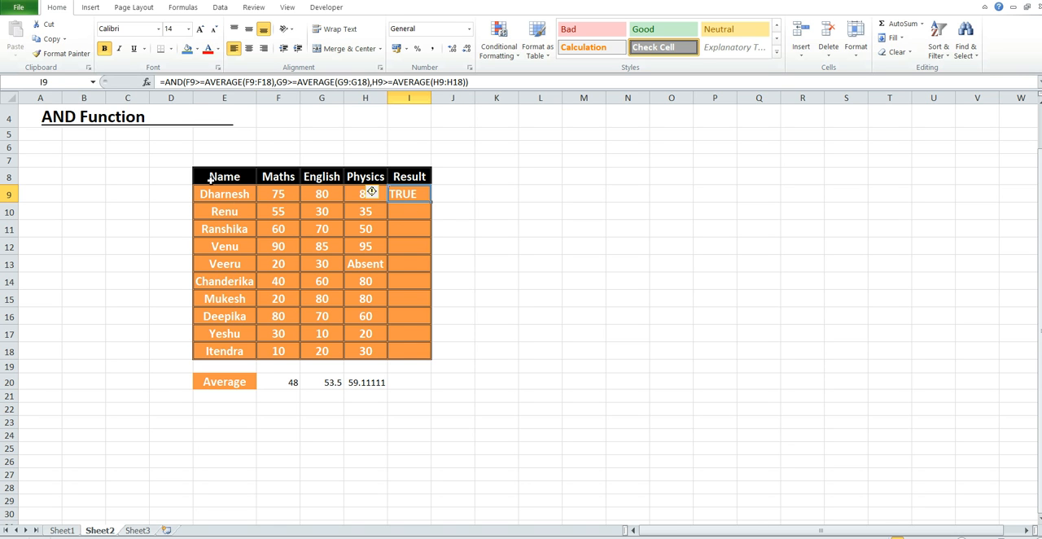
click(282, 199)
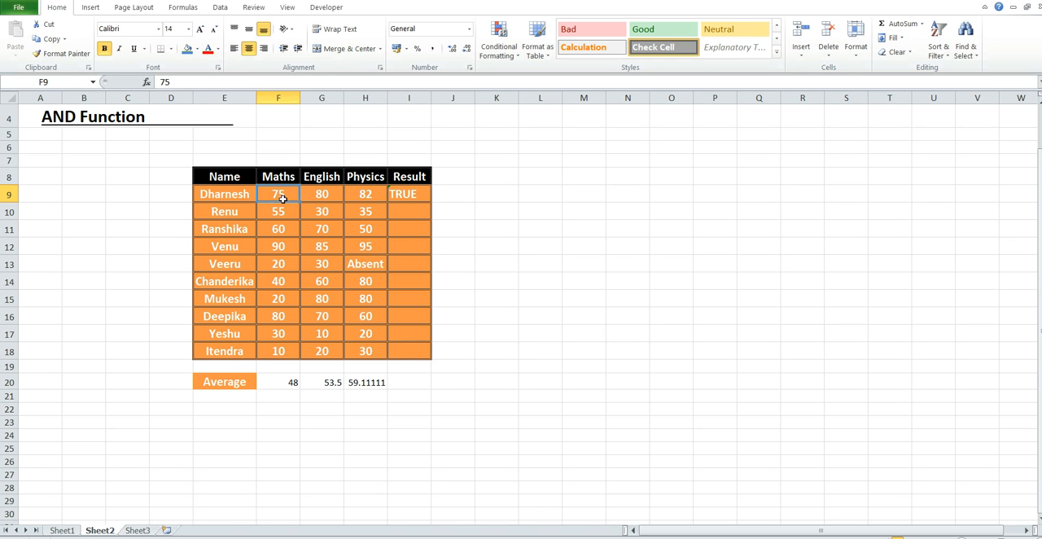
click(293, 384)
click(323, 197)
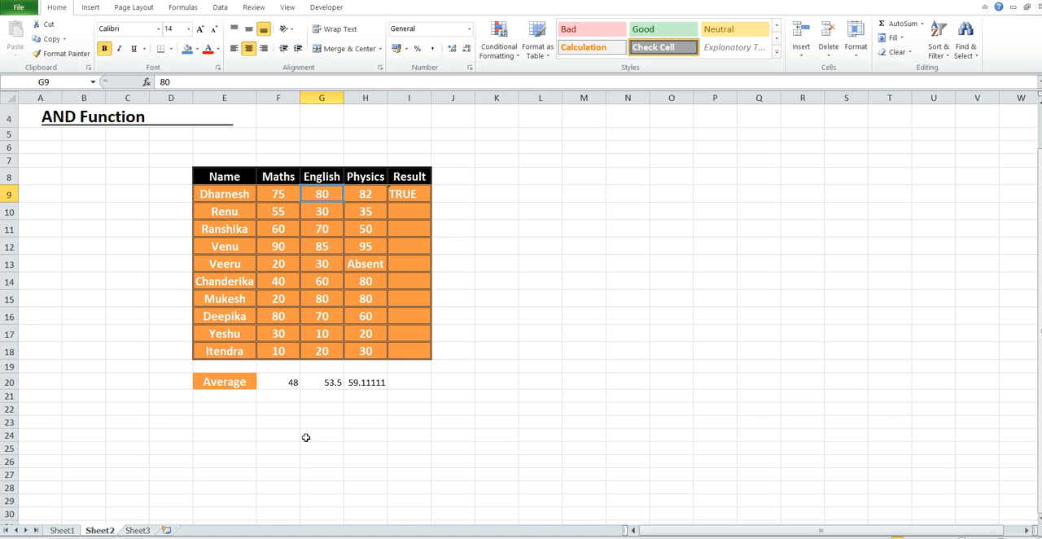
click(316, 382)
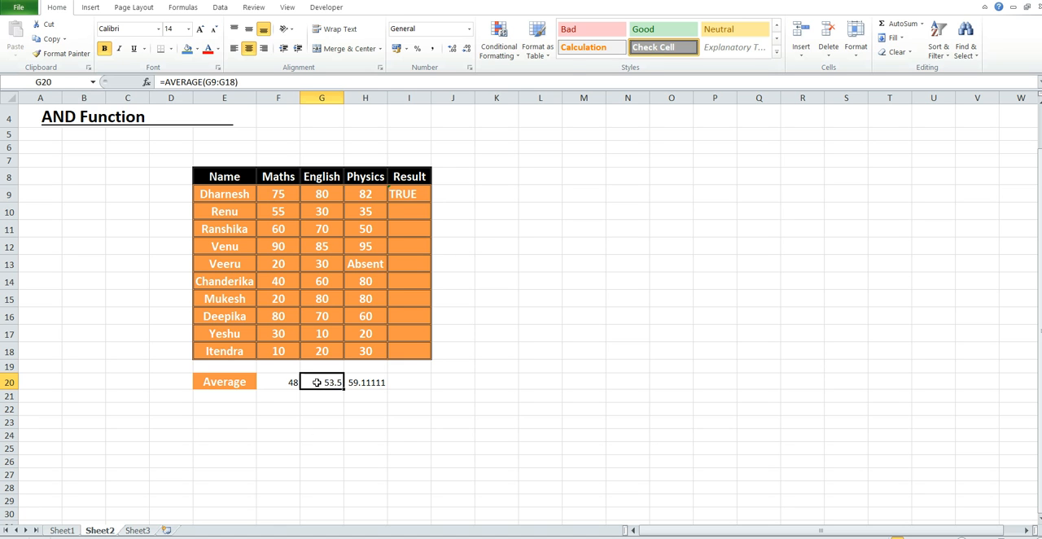
click(363, 196)
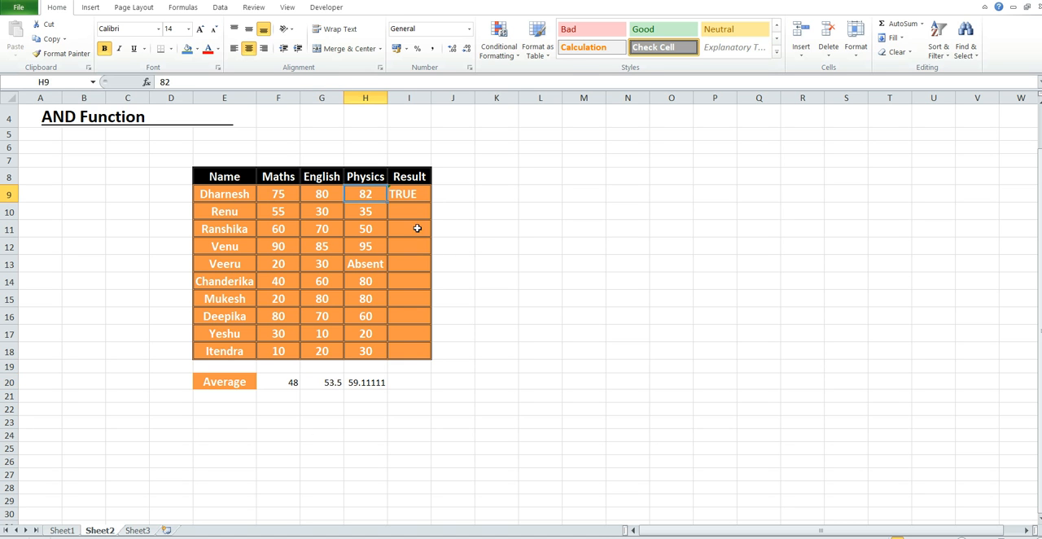
click(362, 380)
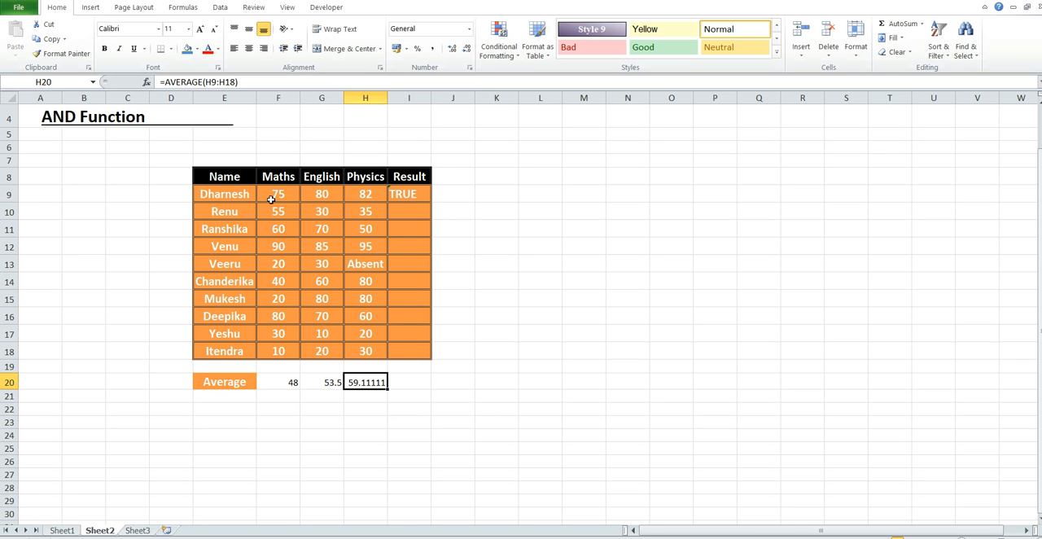
Fill the AND formula from I9 down through I18 and review results such as I10 and I15 against the averages
click(417, 196)
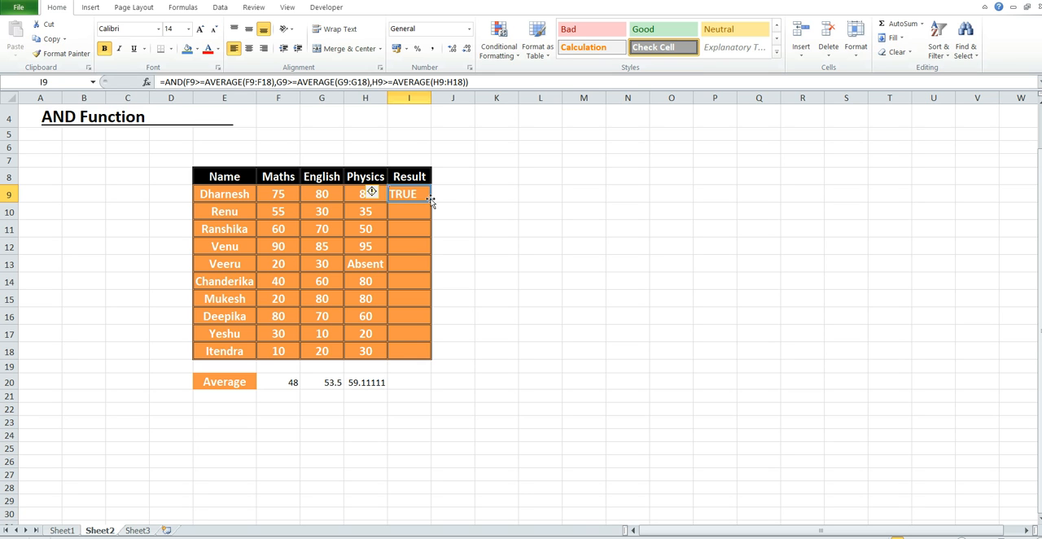
drag(435, 214, 447, 353)
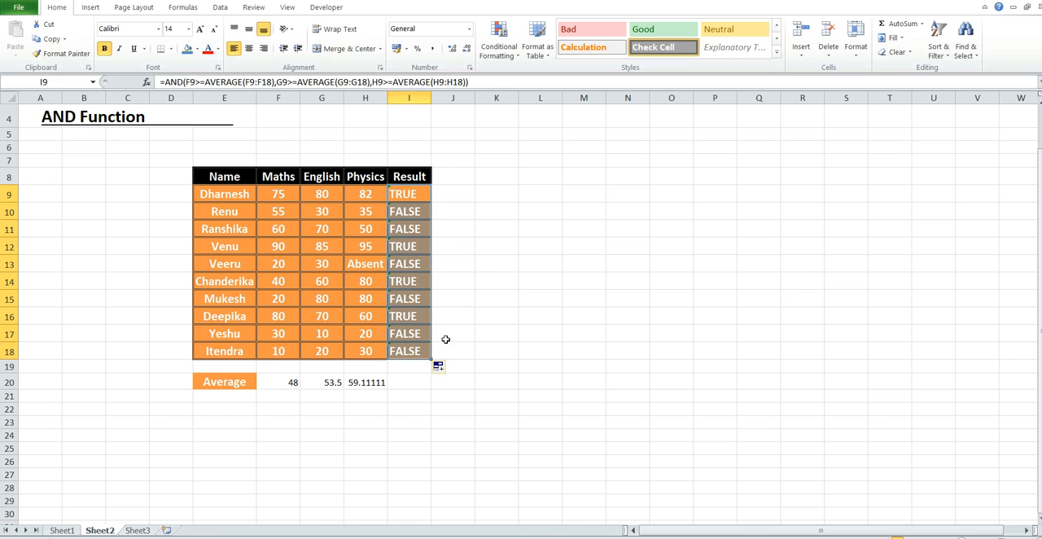
click(413, 213)
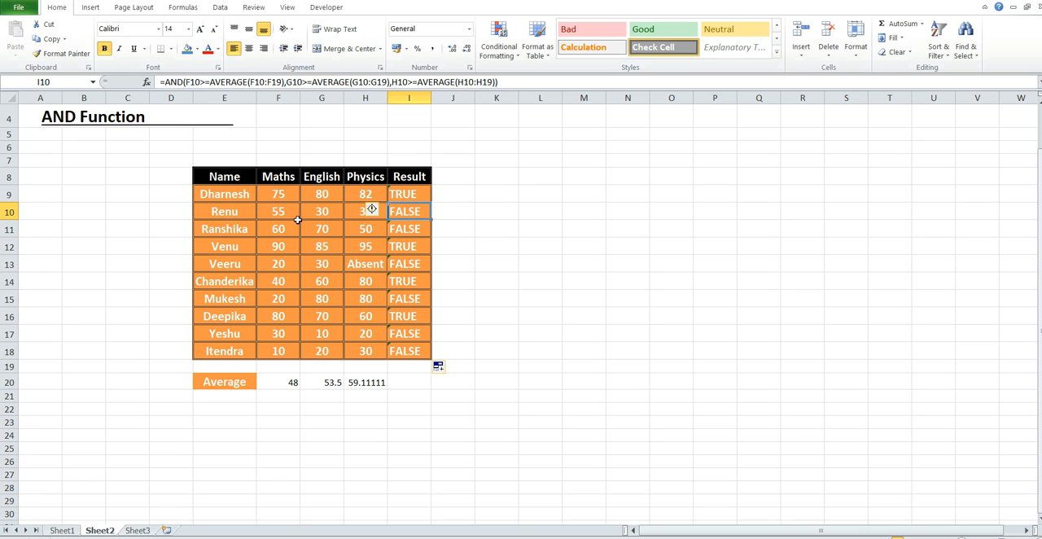
click(322, 216)
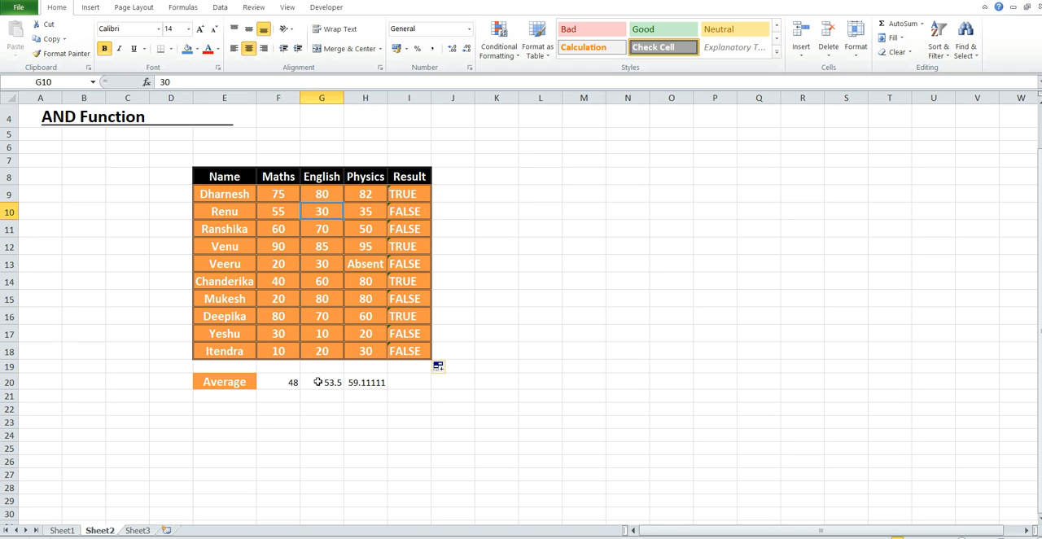
click(322, 383)
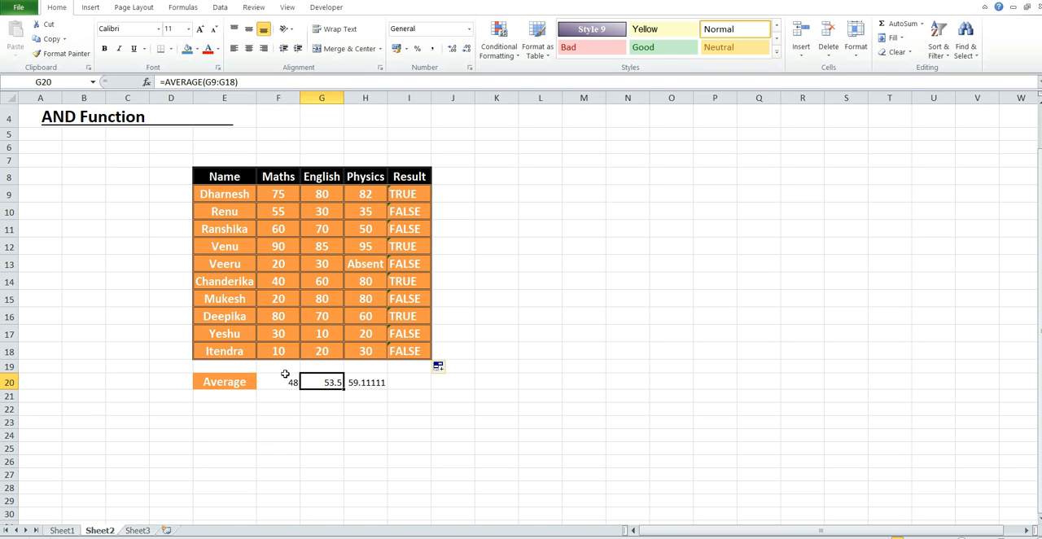
click(422, 193)
click(427, 299)
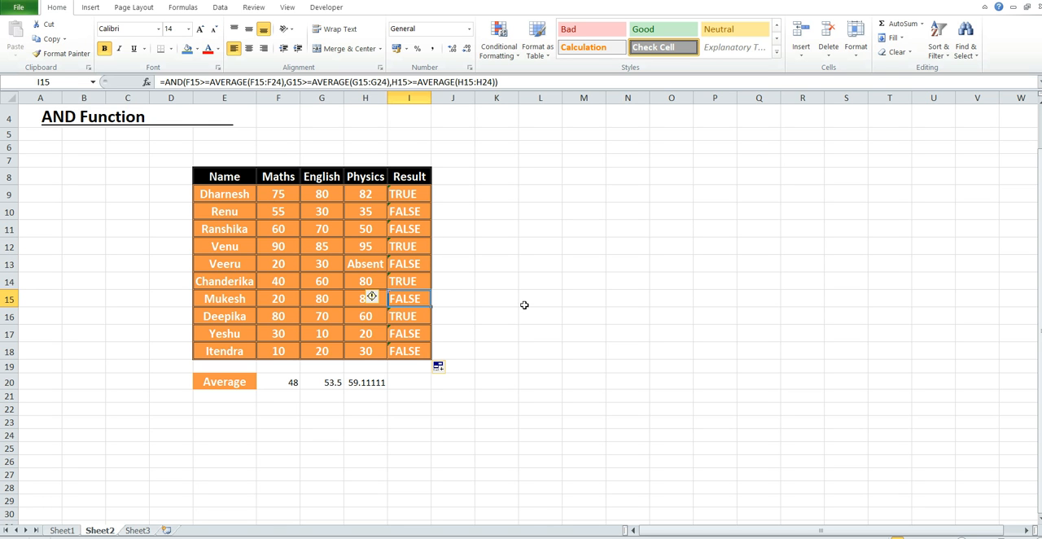